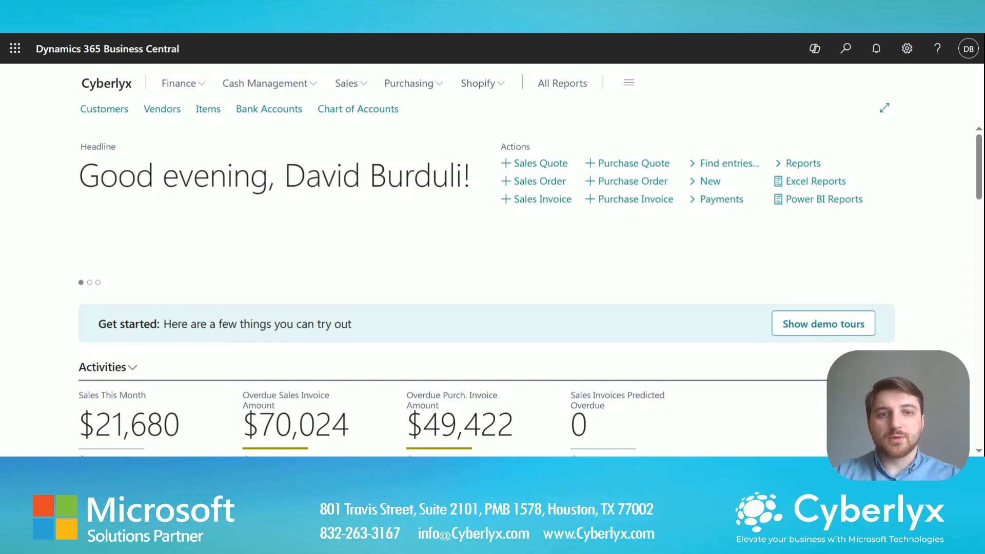
# Search for 'workflow' and open the Workflow Templates page.
pyautogui.click(846, 51)
pyautogui.write('workflow')
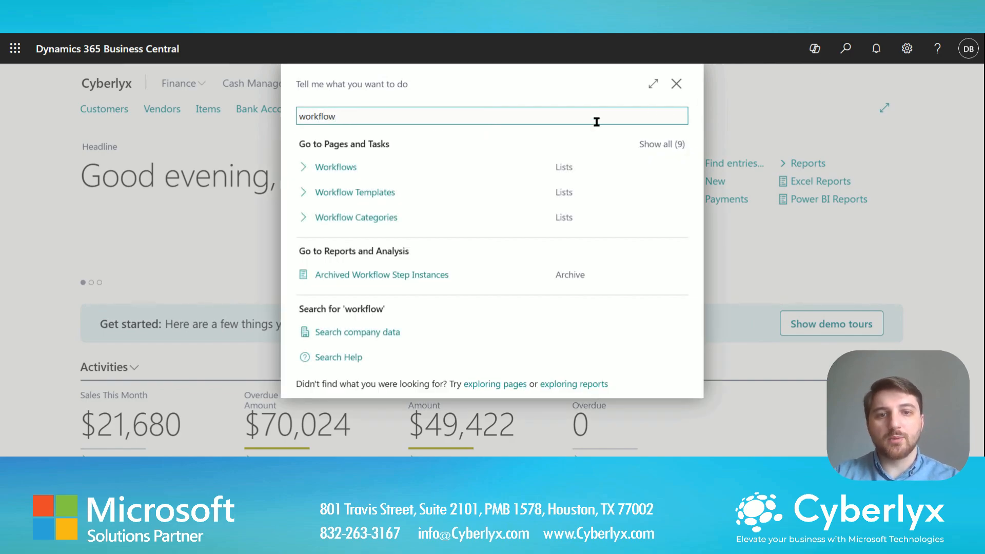
pyautogui.click(361, 198)
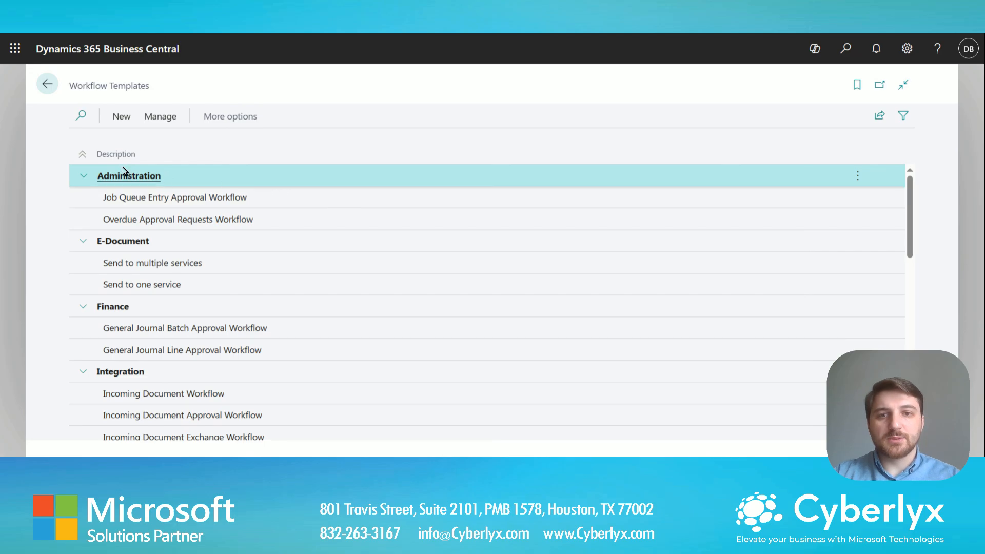
# Collapse all template categories, then expand Finance, Integration, Purchases and Payables, and Purchase Documents.
pyautogui.click(80, 157)
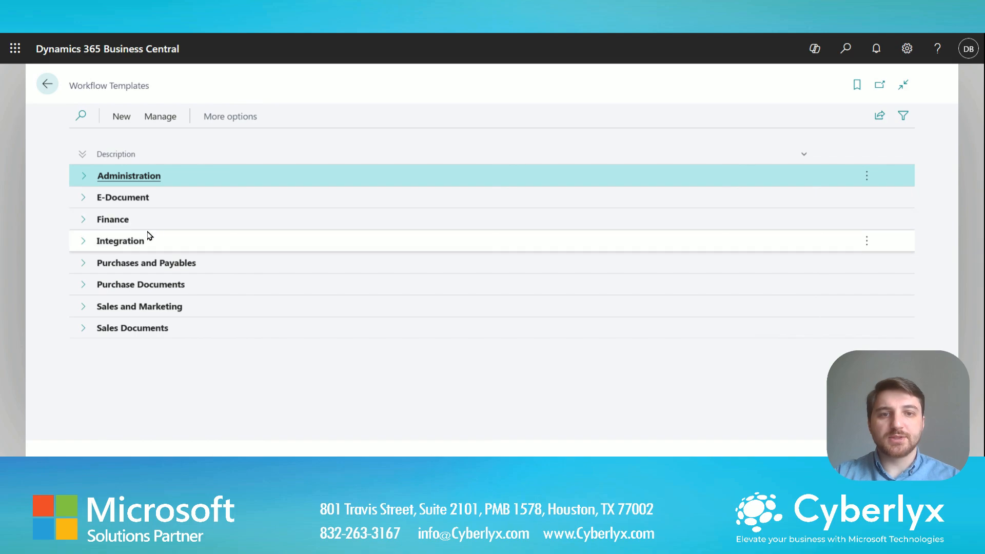
pyautogui.click(111, 228)
pyautogui.click(84, 220)
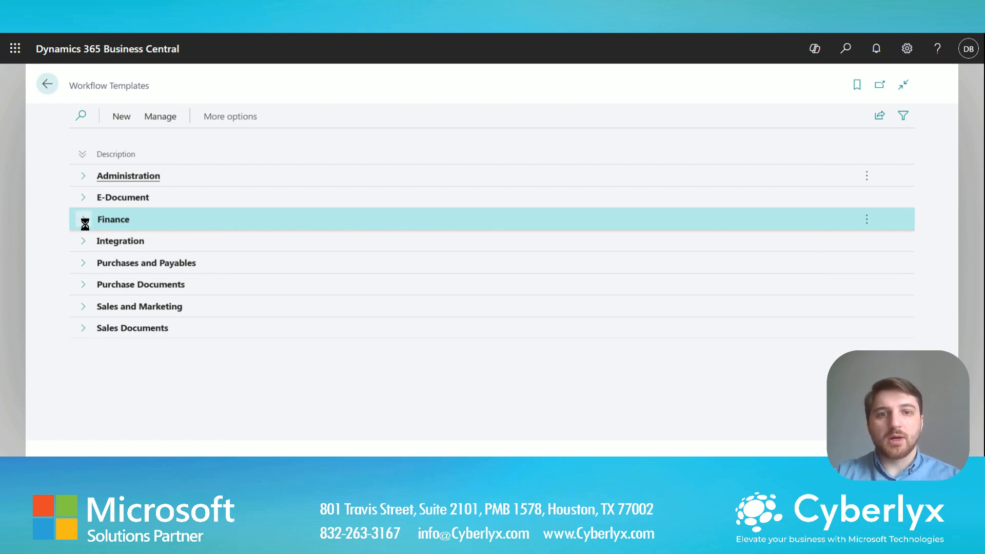
pyautogui.click(85, 224)
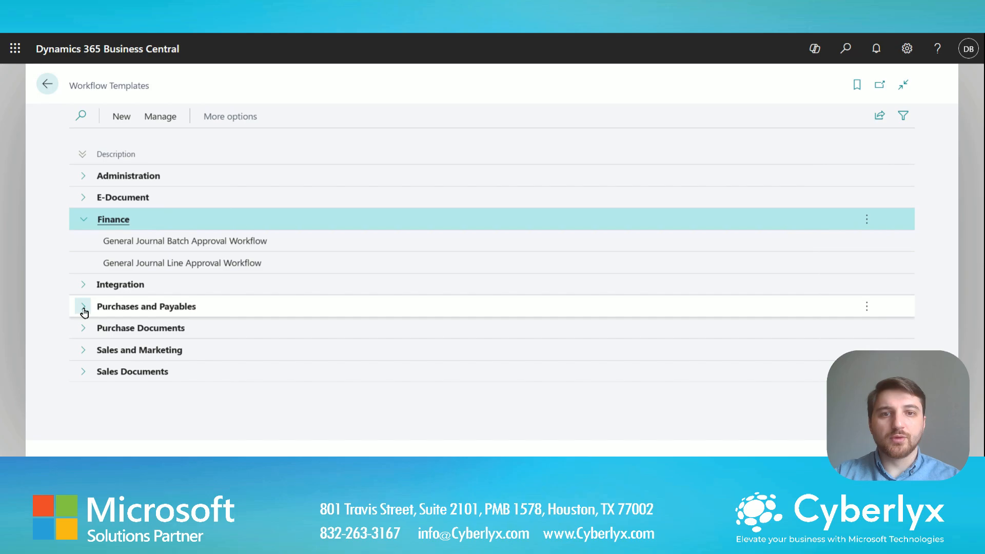
pyautogui.click(84, 287)
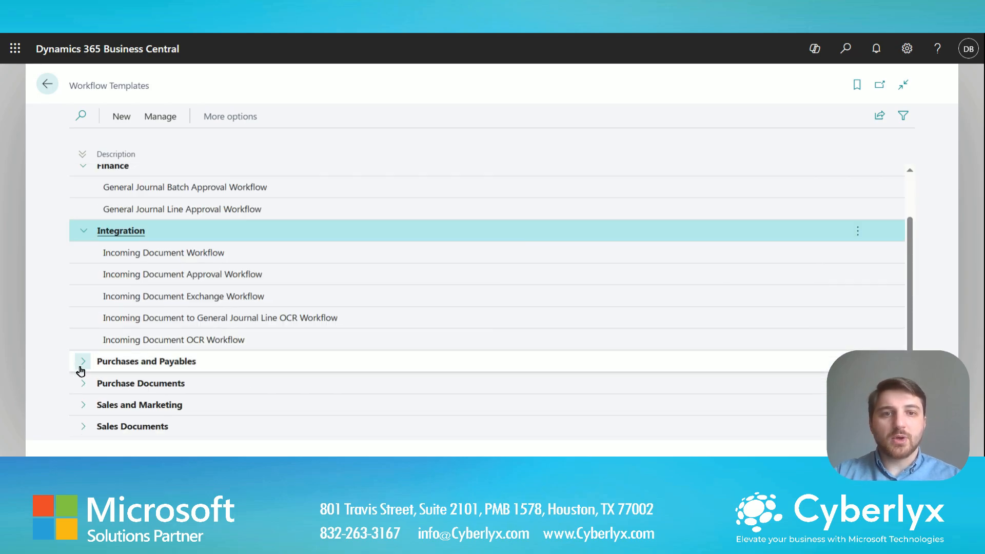
pyautogui.click(87, 367)
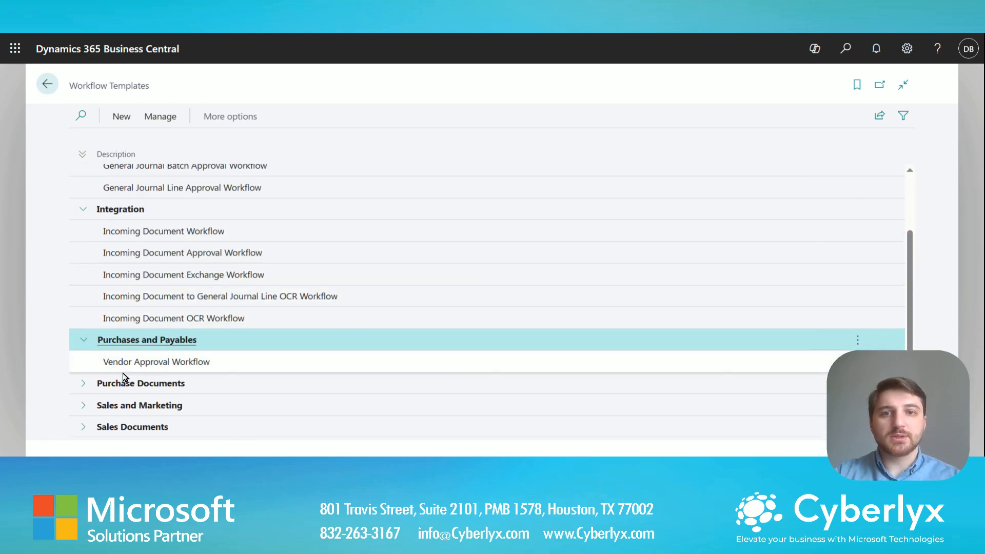
pyautogui.click(84, 389)
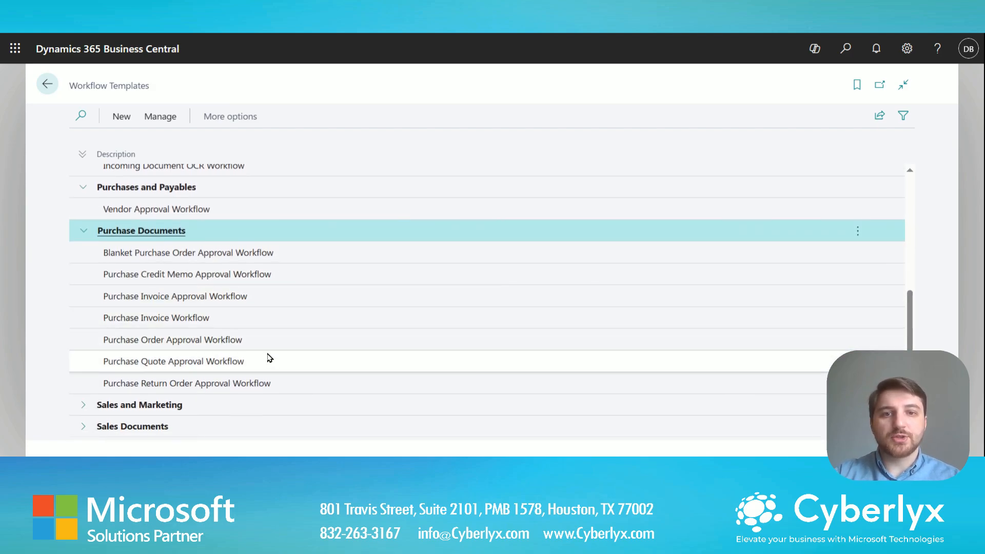
# Expand Sales Documents and Sales and Marketing, then select the Purchase Order Approval Workflow template.
pyautogui.click(82, 430)
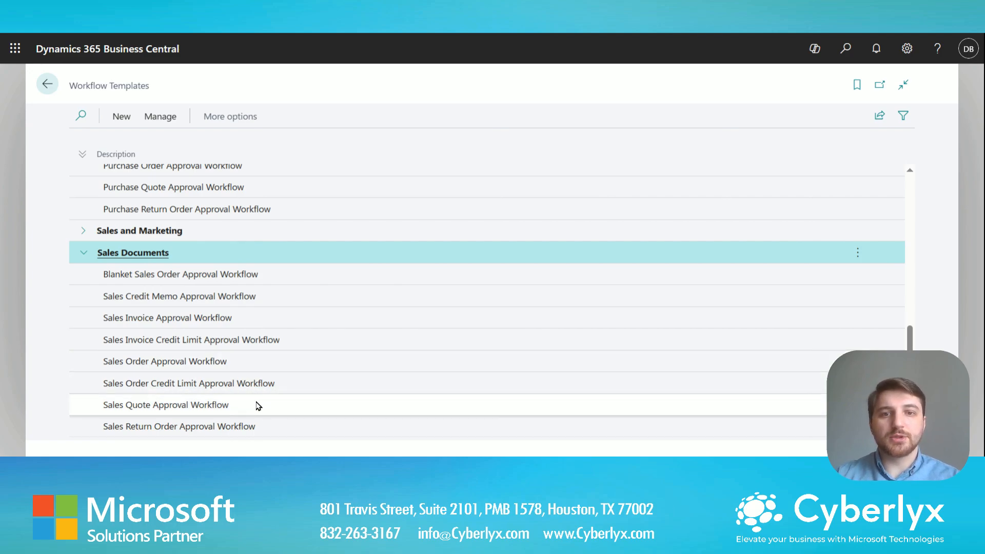
pyautogui.scroll(3, 259, 406)
pyautogui.click(98, 358)
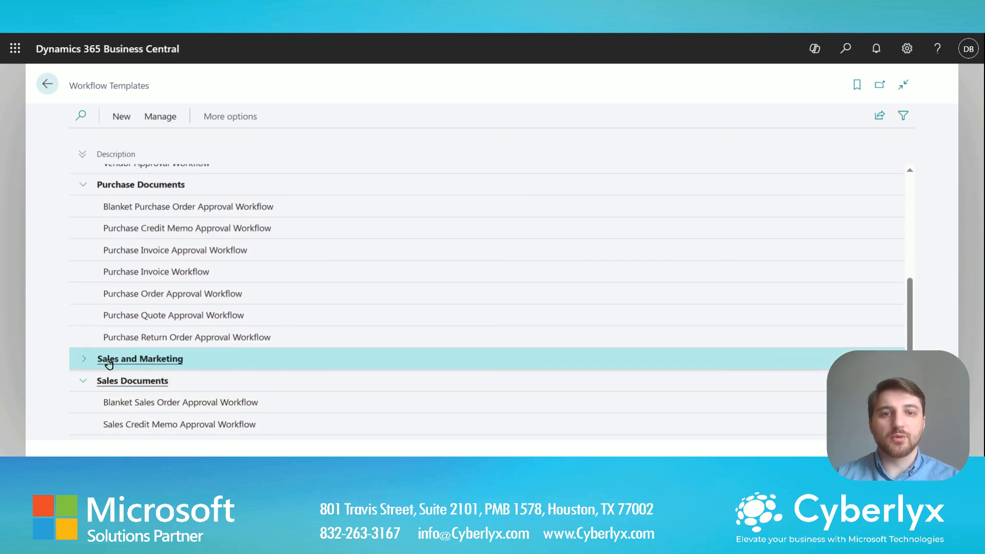
pyautogui.scroll(3, 353, 308)
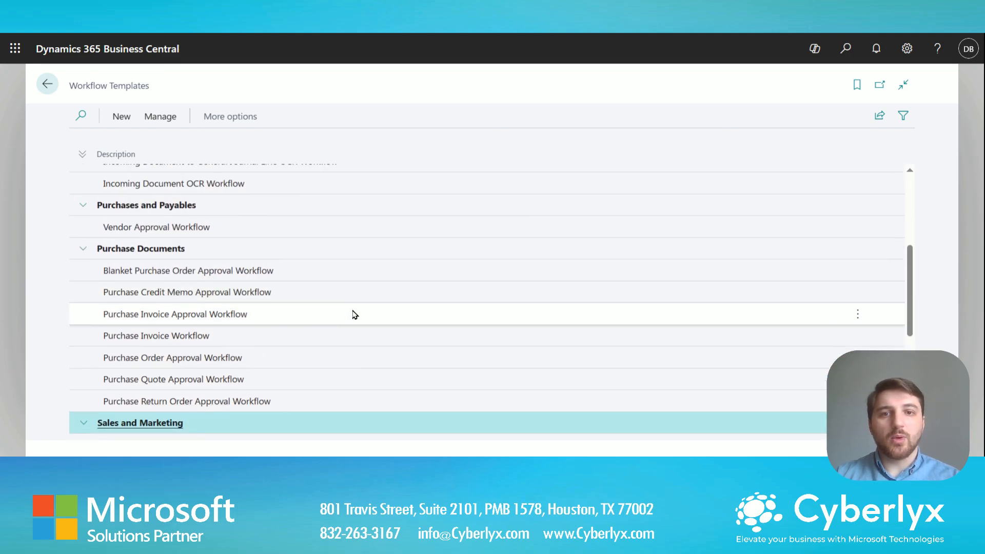
pyautogui.click(328, 361)
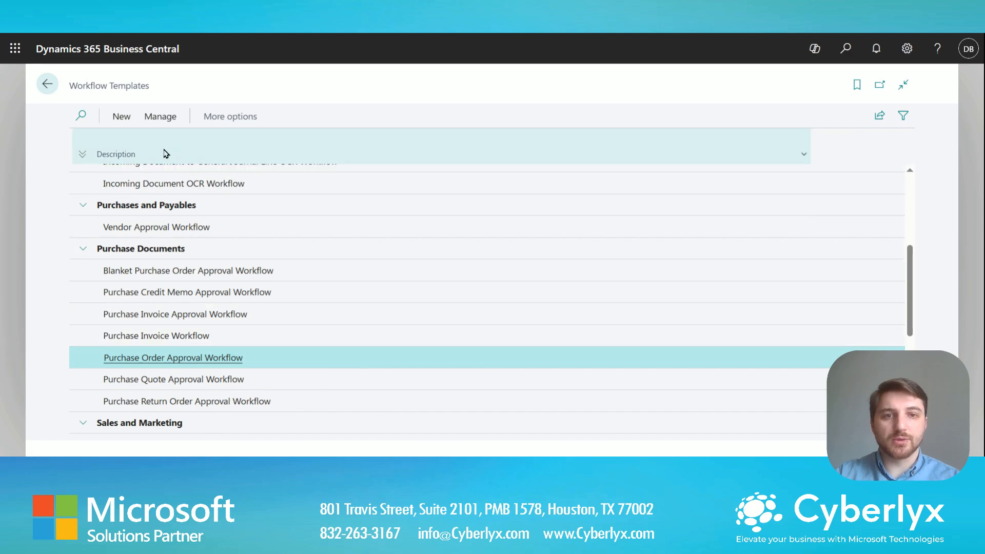
# Create workflow MS-POAPW-01 via New Workflow from Template and select its first step's event.
pyautogui.click(120, 119)
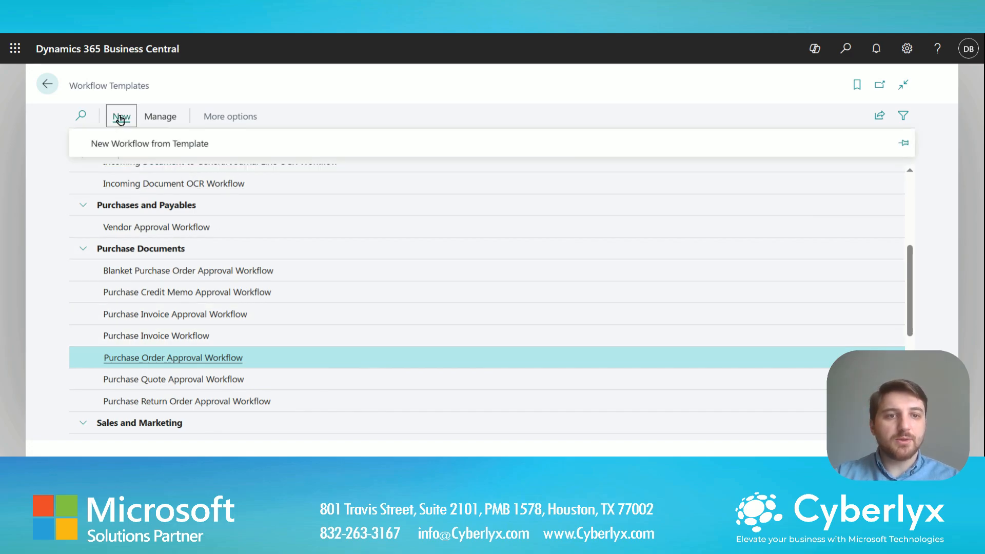
pyautogui.click(202, 147)
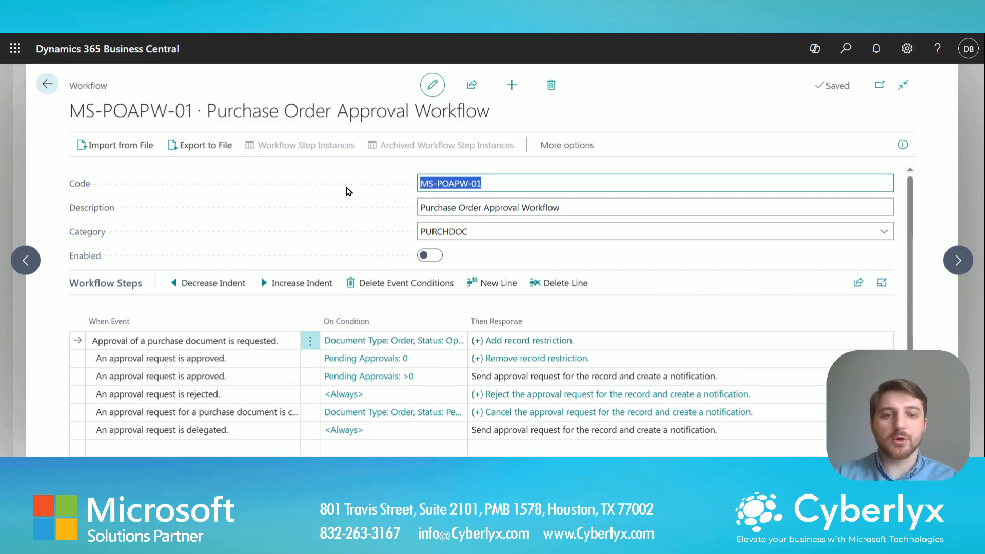
pyautogui.click(237, 341)
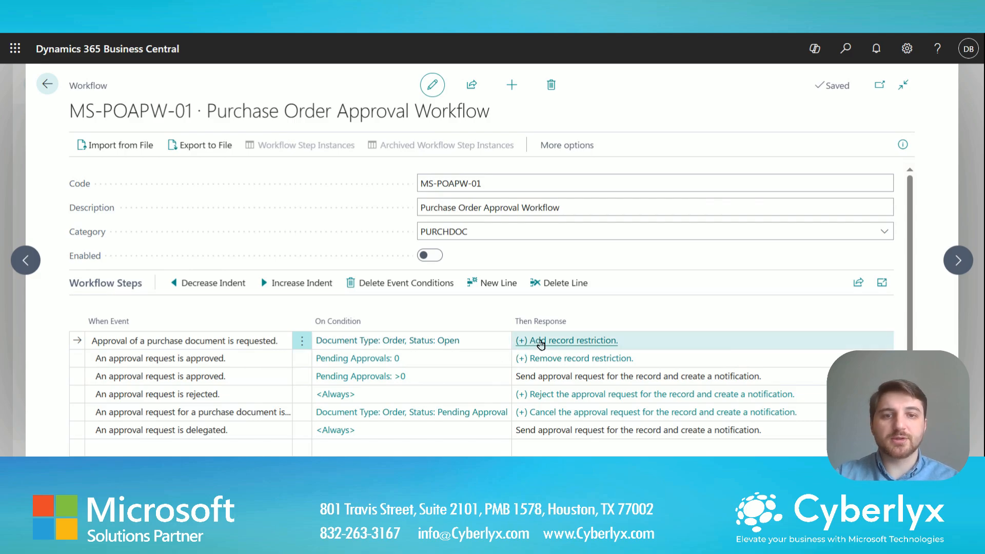
# Review the first step's responses, including Pending Approval and approval request options, in the enlarged window.
pyautogui.click(610, 342)
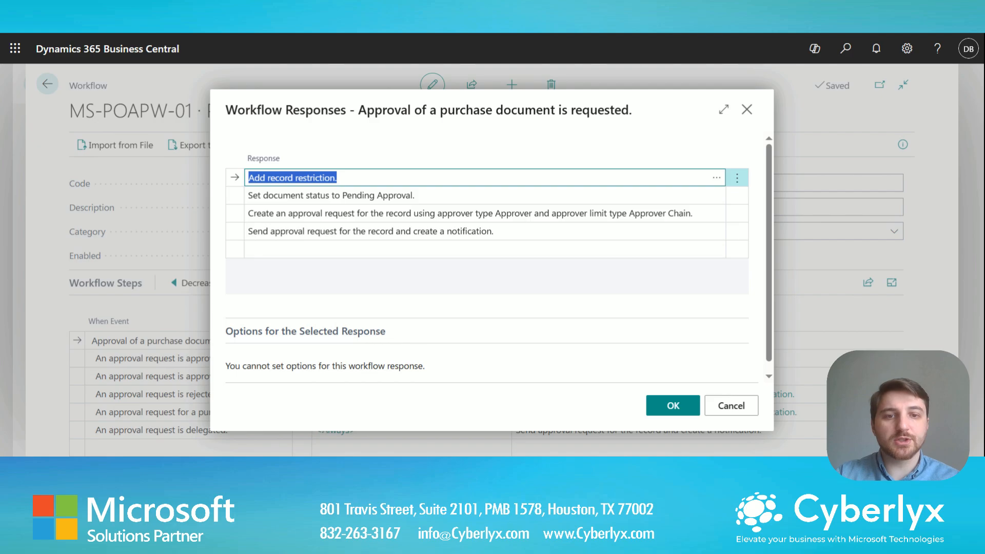
pyautogui.click(433, 195)
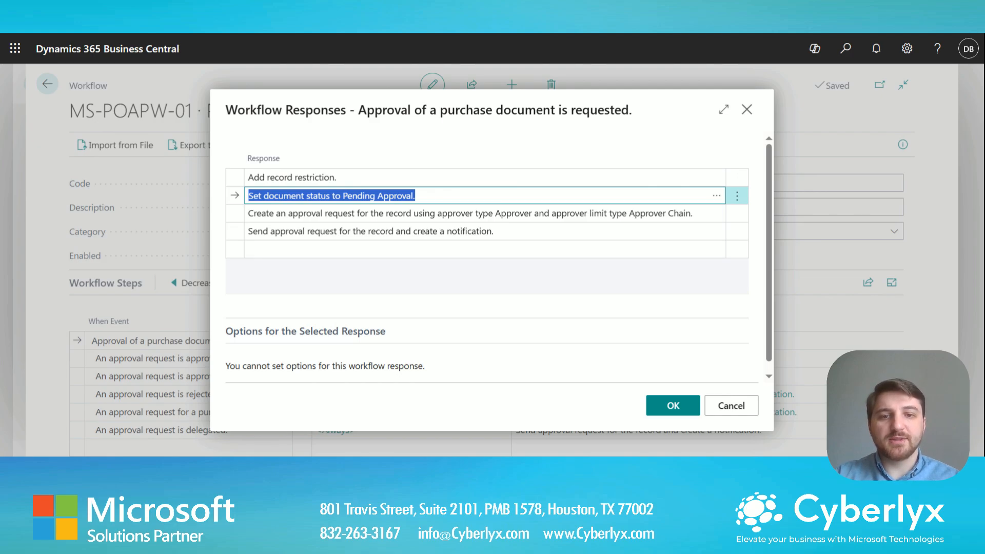
pyautogui.click(439, 220)
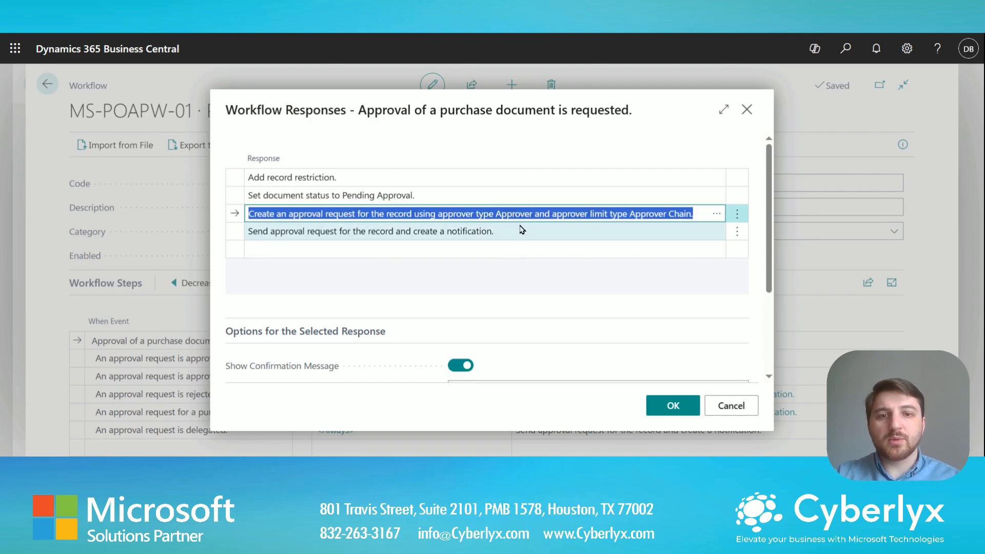
pyautogui.click(723, 109)
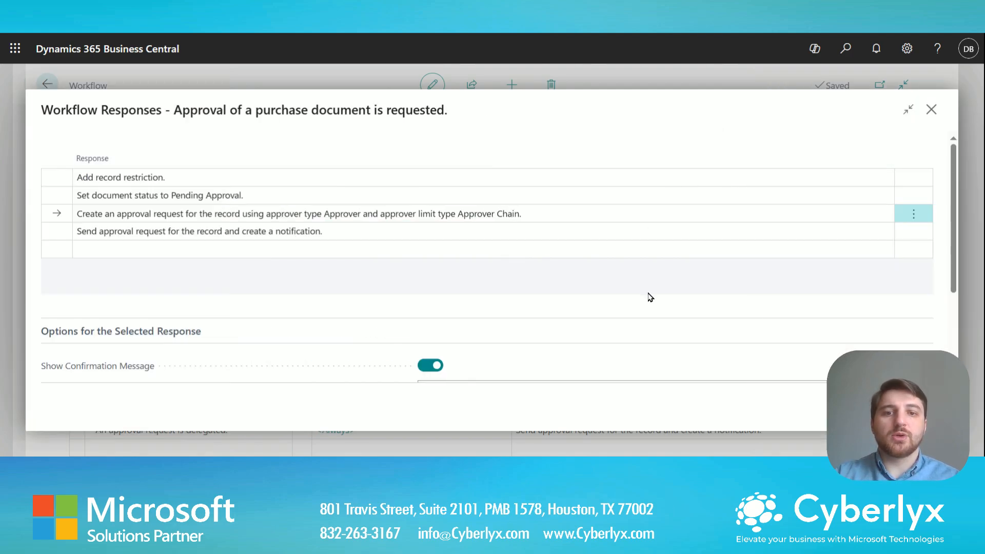
pyautogui.scroll(-1, 650, 314)
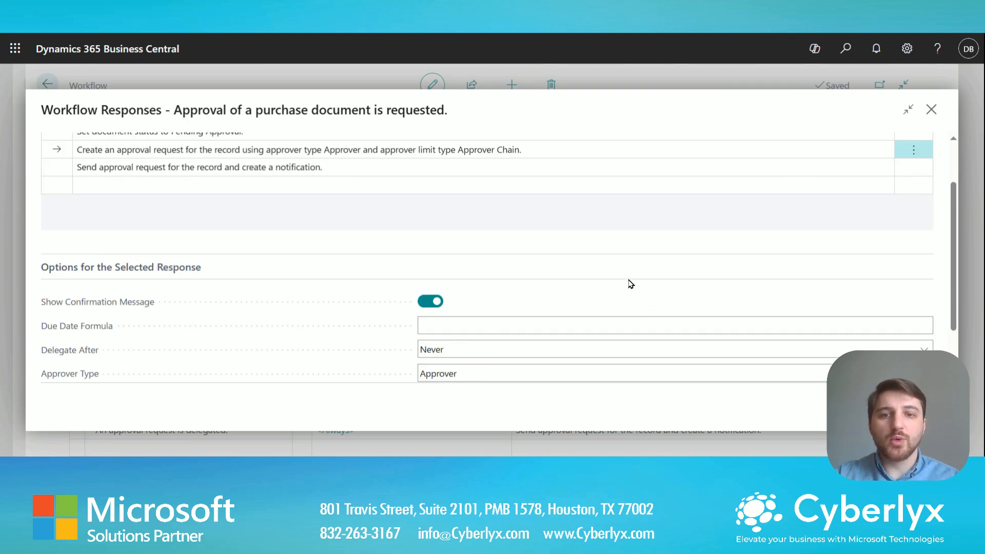
pyautogui.scroll(-1, 631, 283)
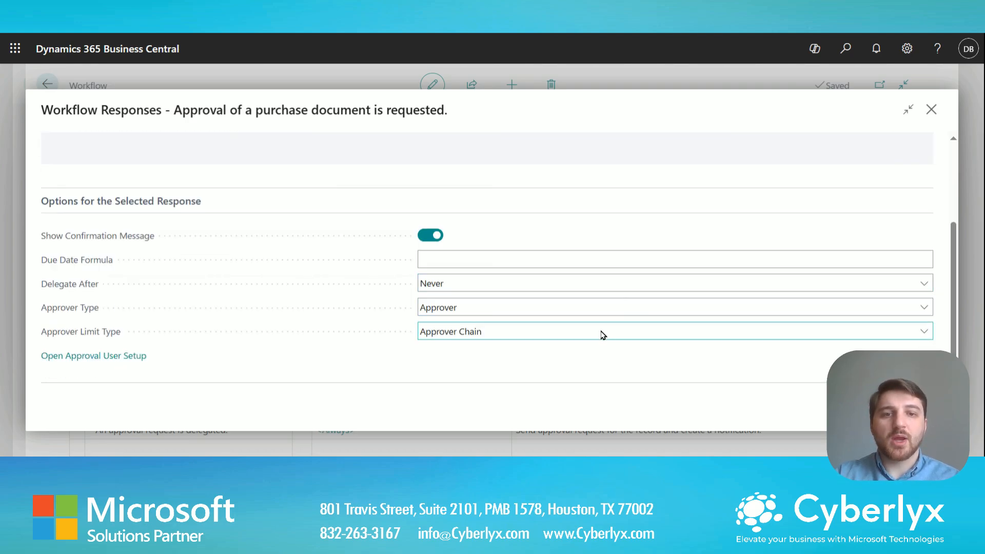
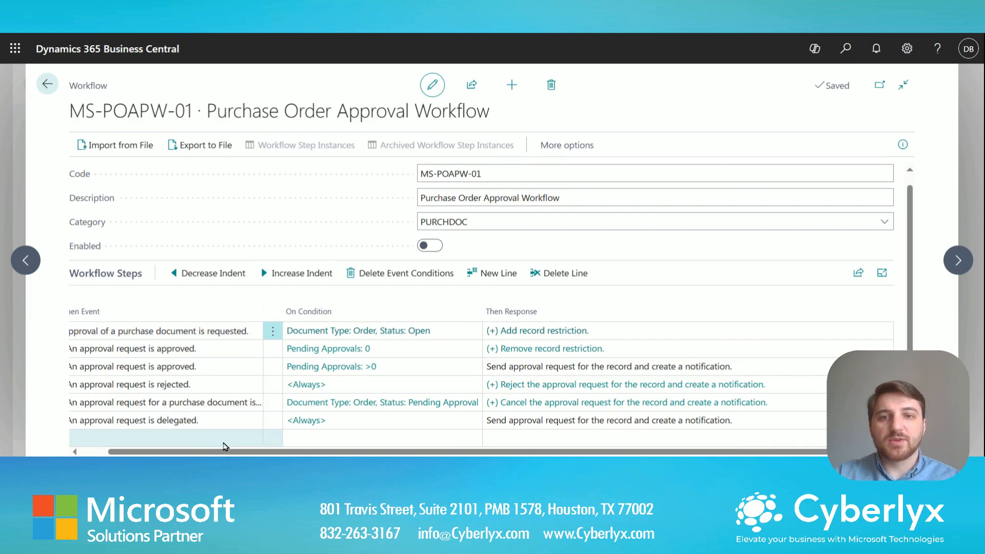
# Scroll the MS-POAPW-01 Workflow Steps grid fully left to reveal the When Event column.
pyautogui.moveTo(232, 452); pyautogui.dragTo(190, 453)
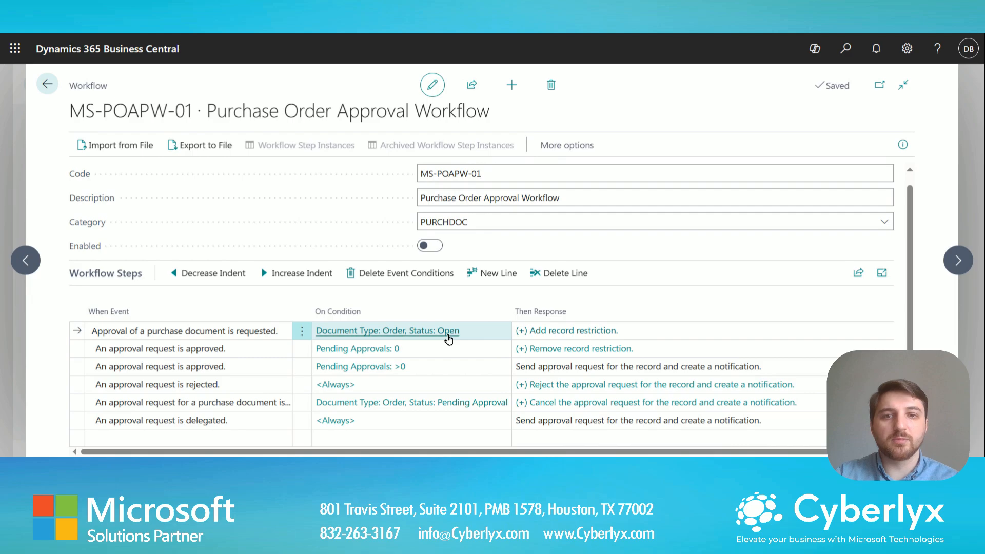
pyautogui.click(476, 338)
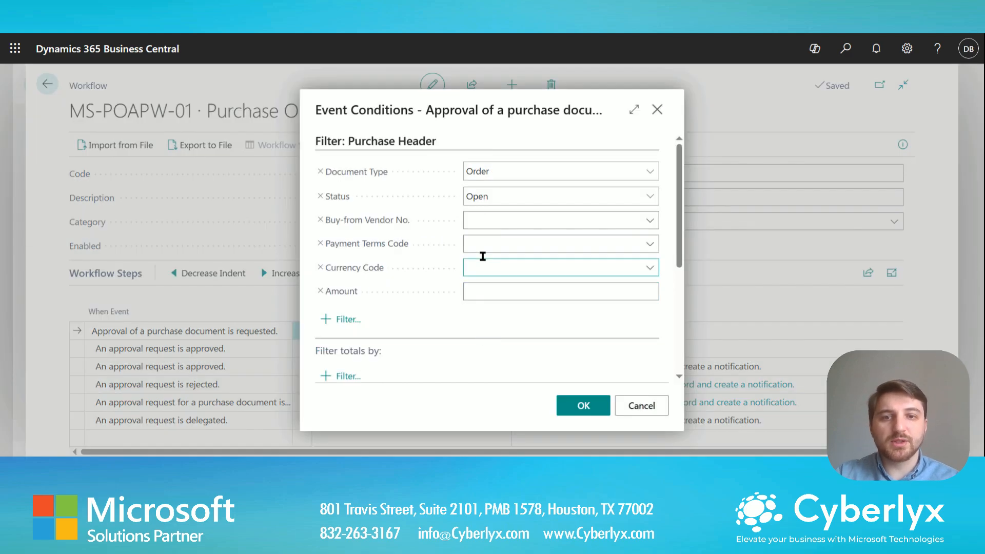
pyautogui.click(560, 172)
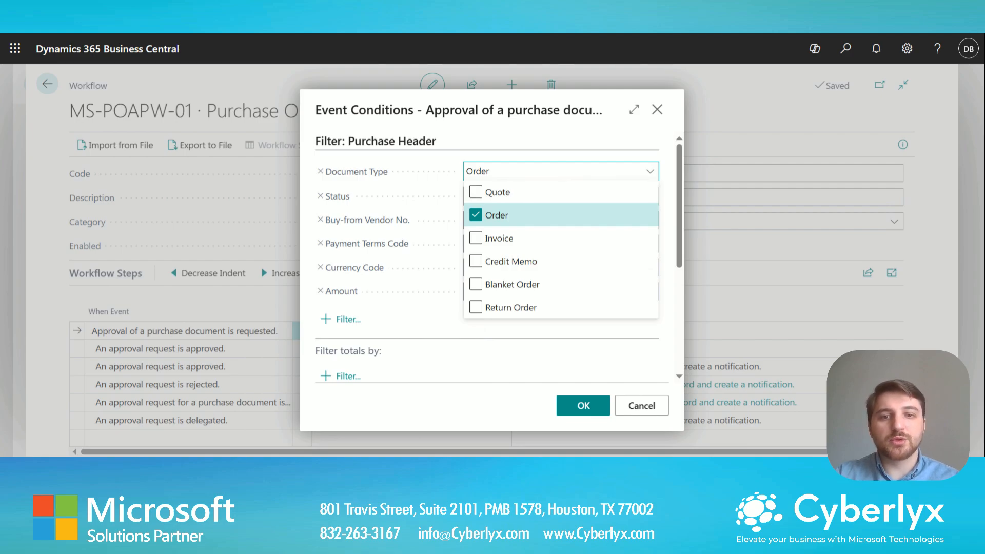
pyautogui.click(562, 174)
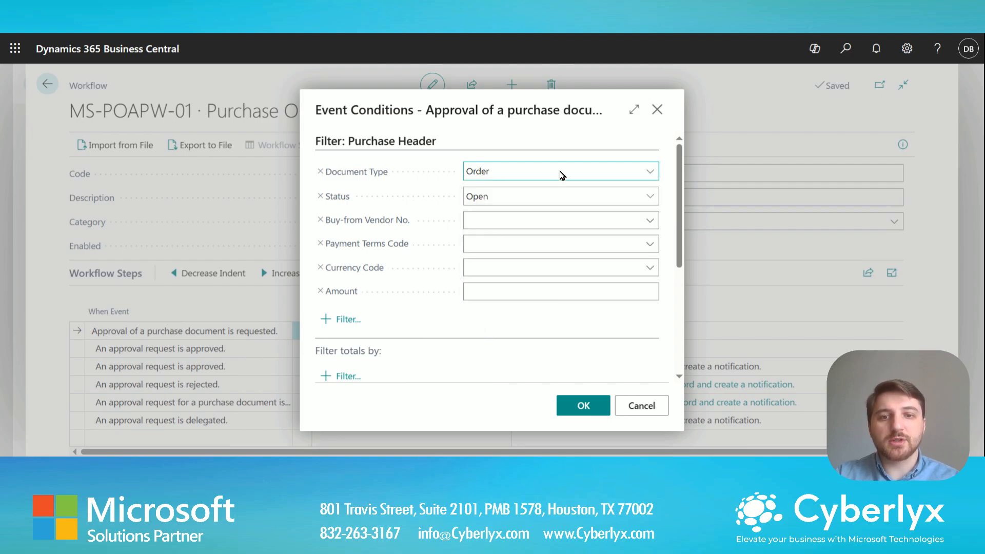
pyautogui.click(544, 199)
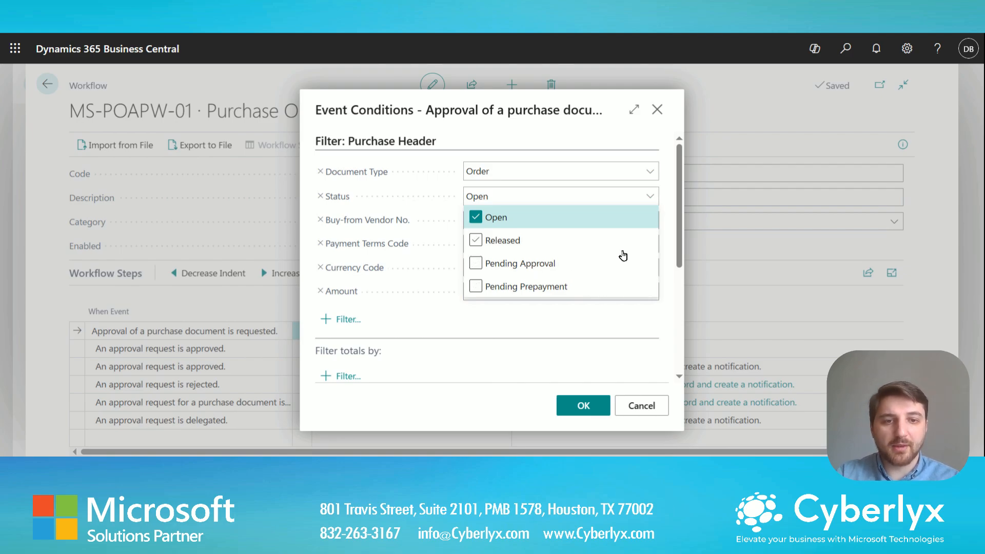
pyautogui.click(650, 197)
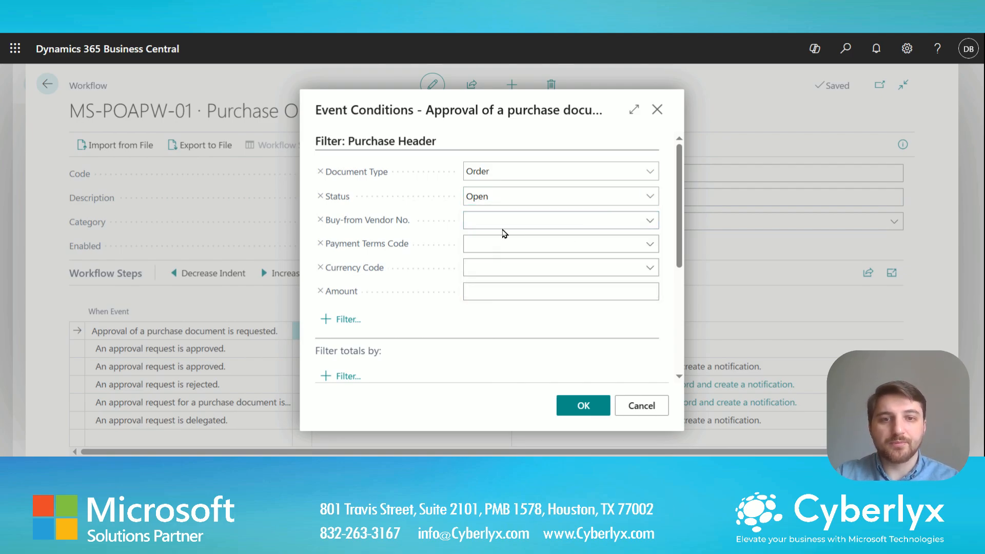
pyautogui.scroll(-3, 492, 226)
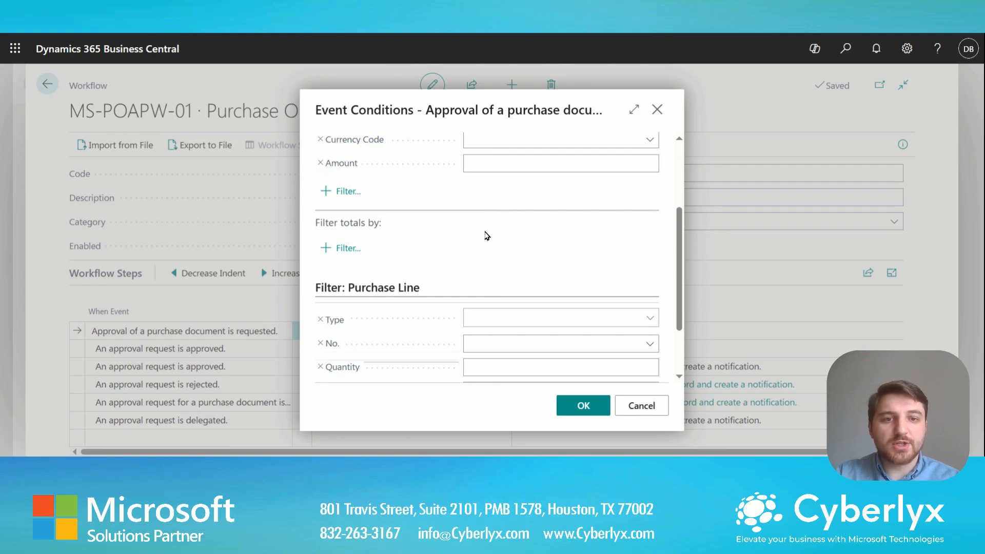
pyautogui.scroll(3, 451, 256)
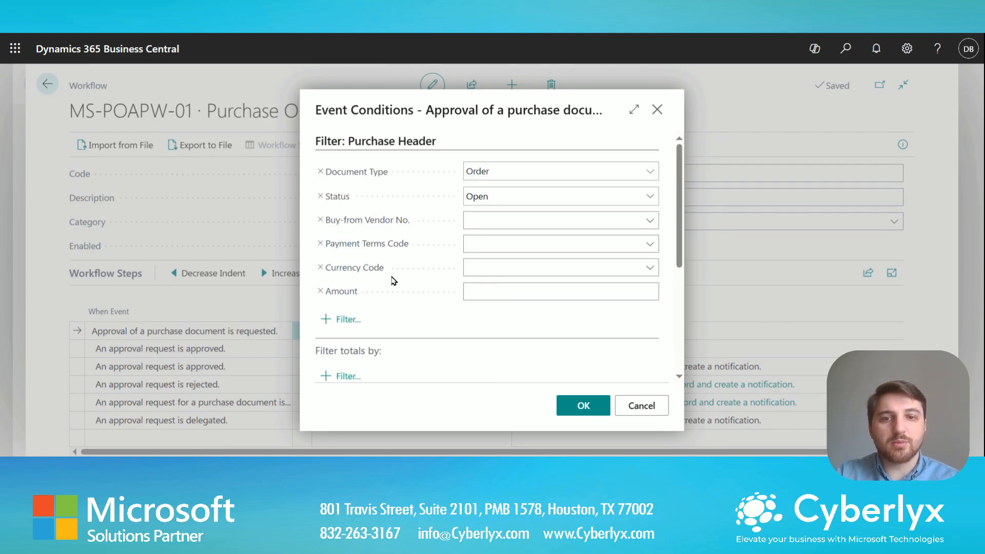
pyautogui.scroll(-3, 359, 246)
pyautogui.scroll(3, 423, 261)
pyautogui.click(485, 277)
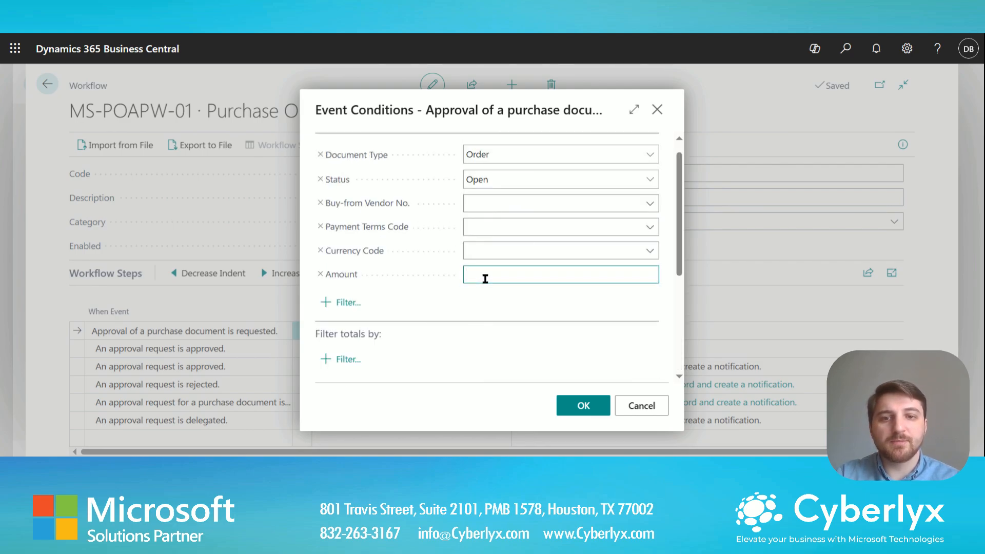
pyautogui.write('2000')
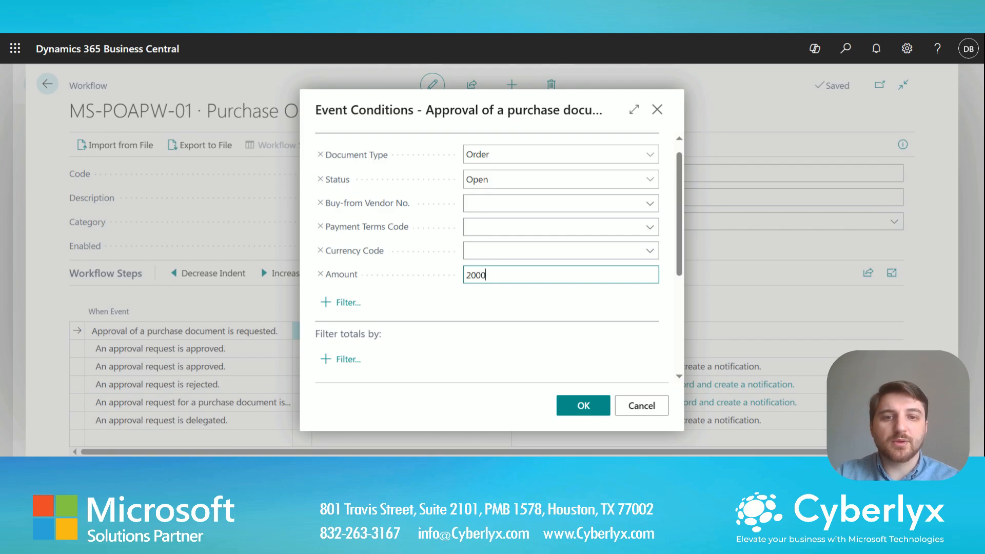
pyautogui.write('0')
pyautogui.click(501, 252)
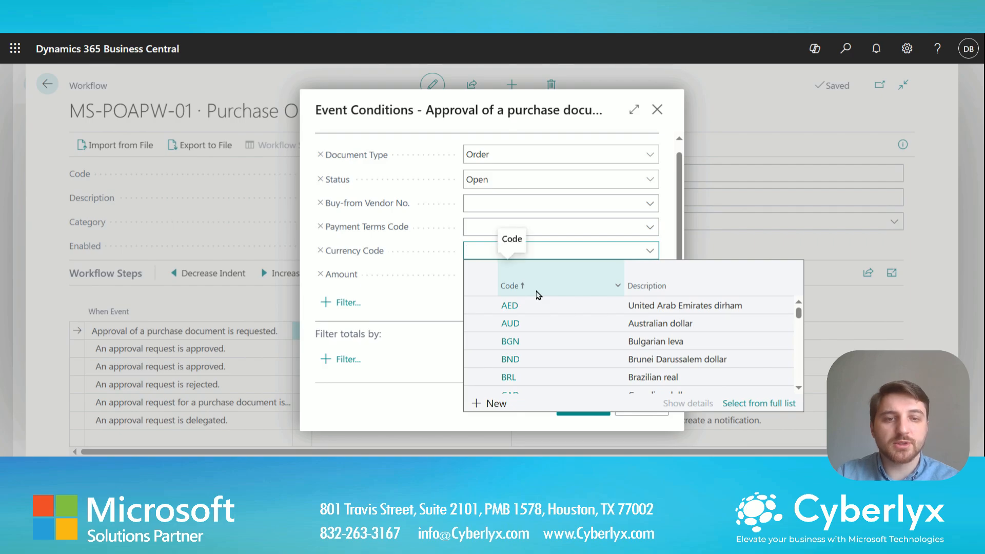
pyautogui.click(434, 298)
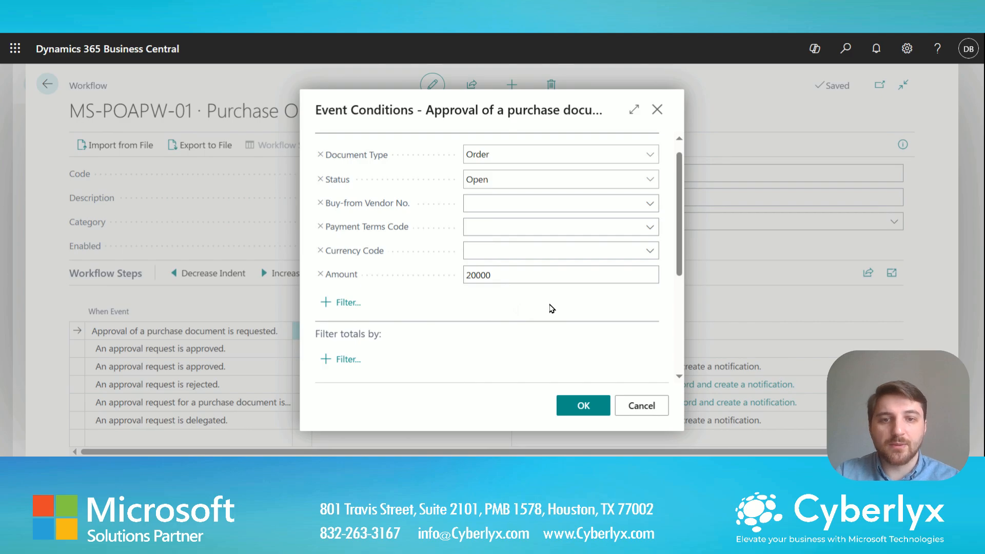
pyautogui.click(634, 109)
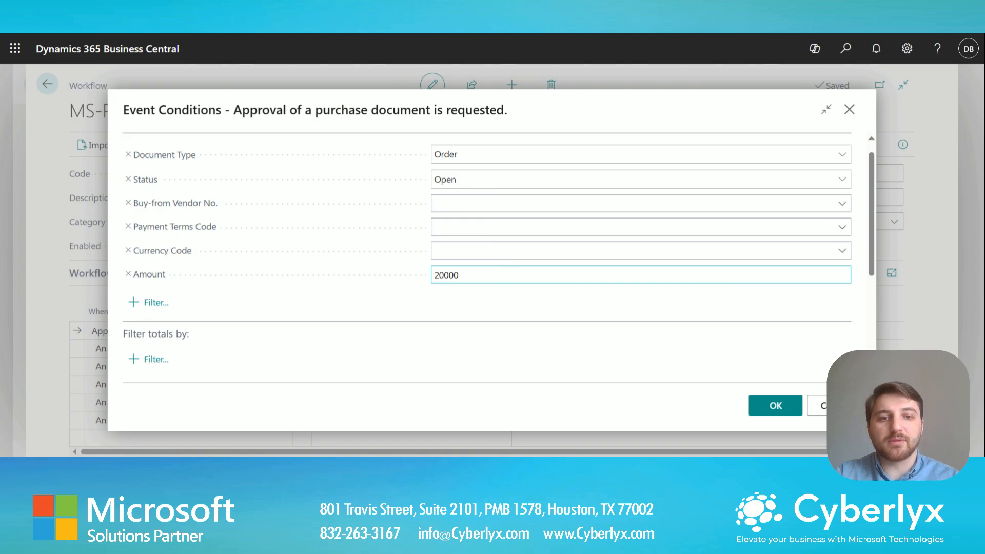
pyautogui.doubleClick(503, 282)
pyautogui.press('BackSpace')
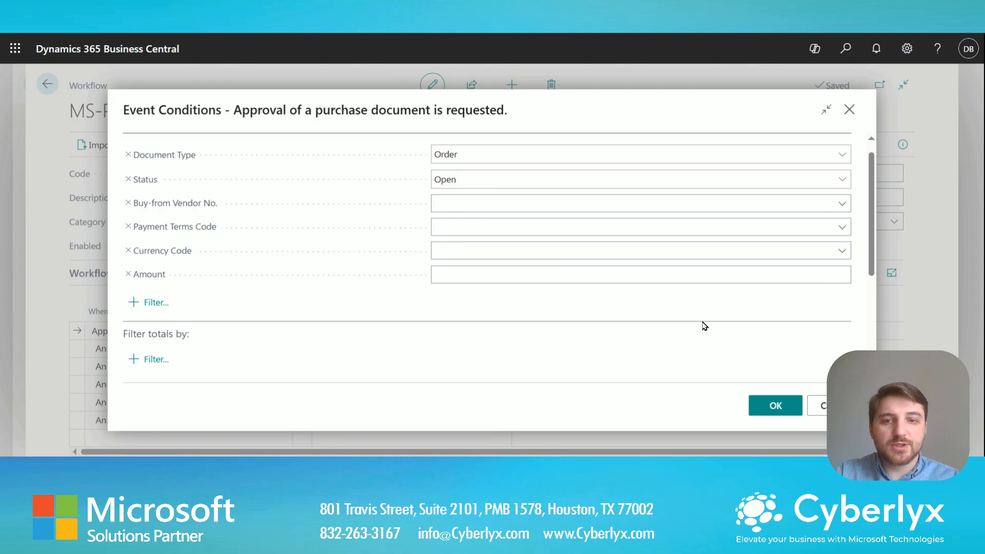
pyautogui.click(778, 415)
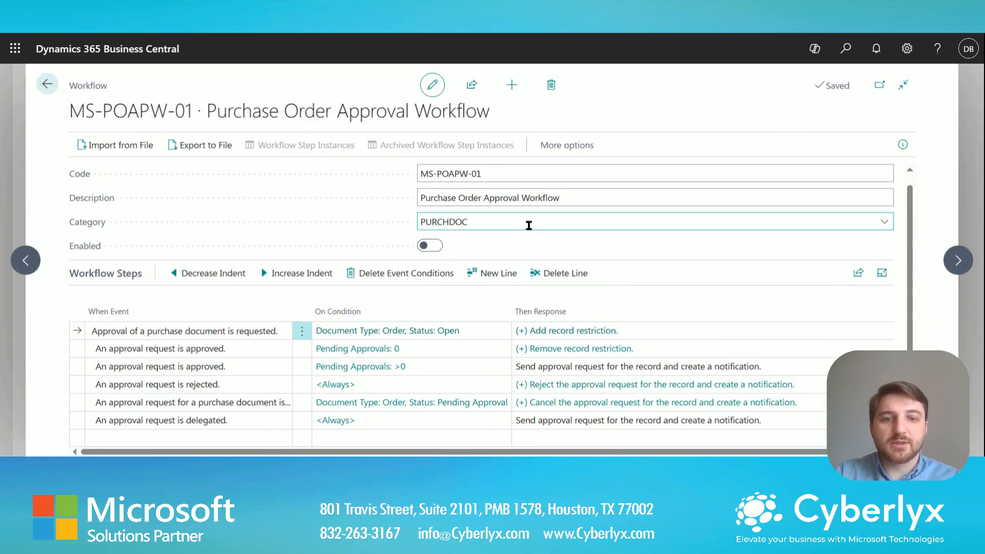
pyautogui.click(272, 349)
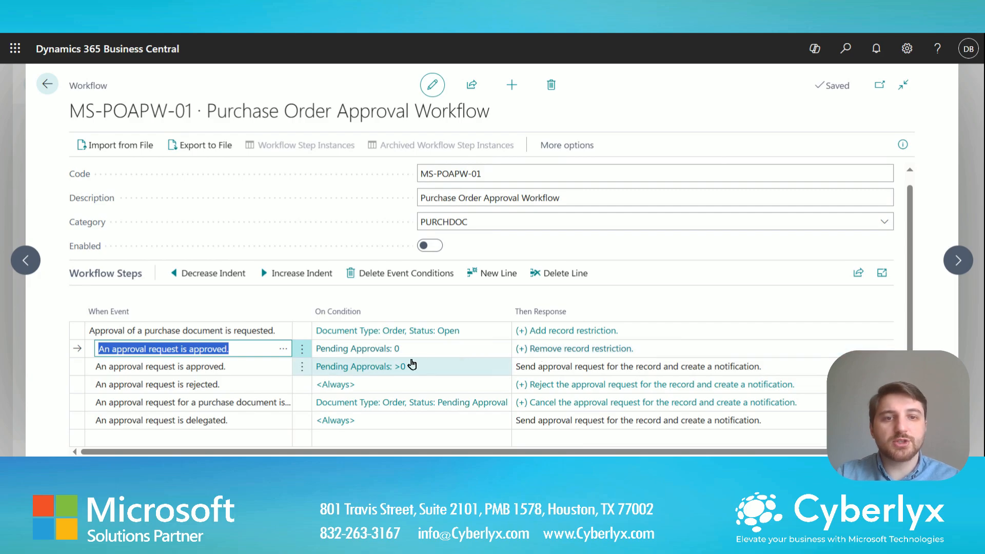
pyautogui.click(563, 357)
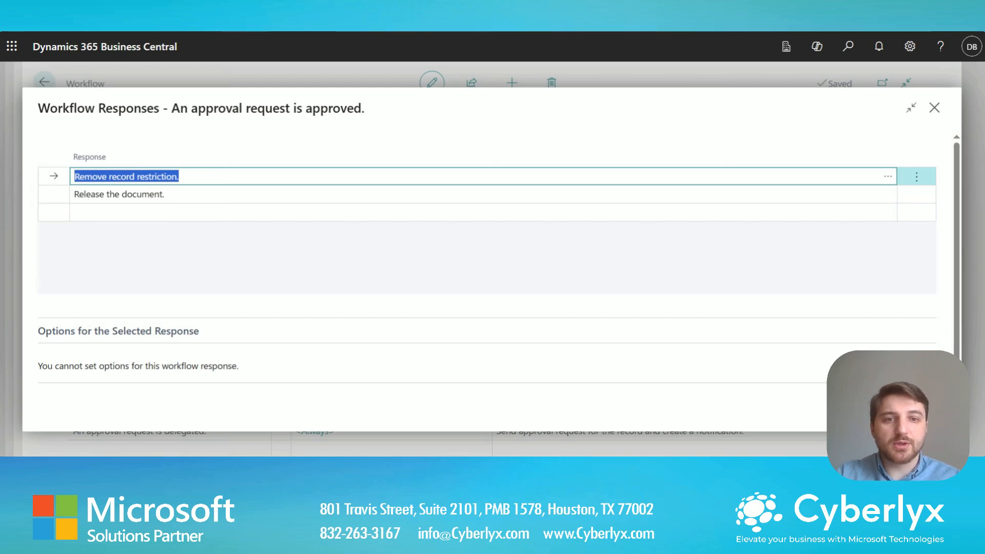
pyautogui.click(229, 195)
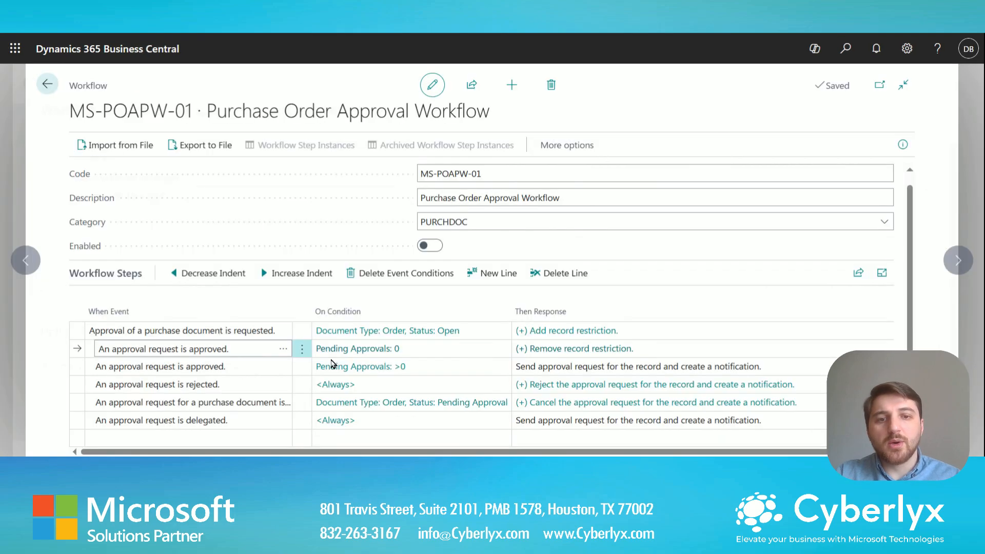
pyautogui.click(225, 366)
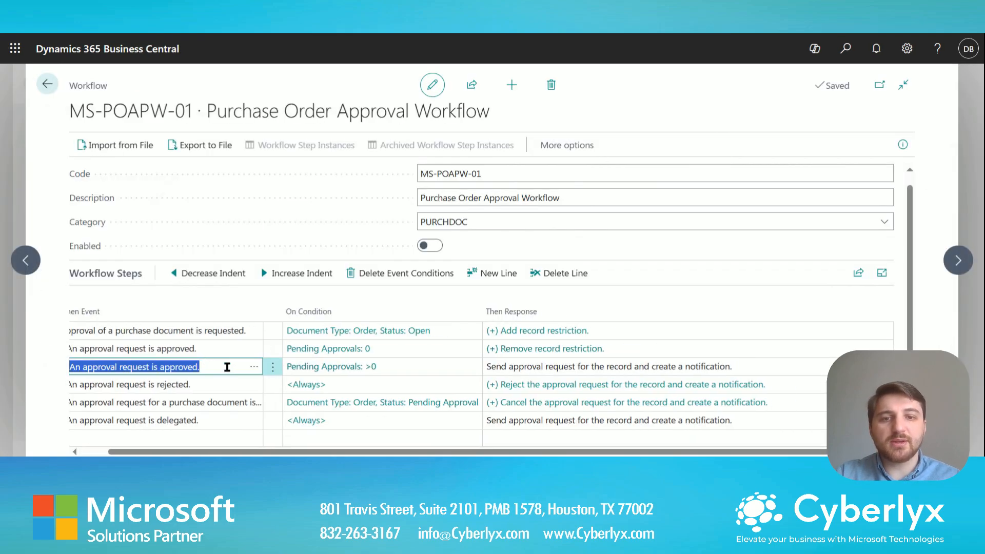
pyautogui.moveTo(248, 452); pyautogui.dragTo(231, 452)
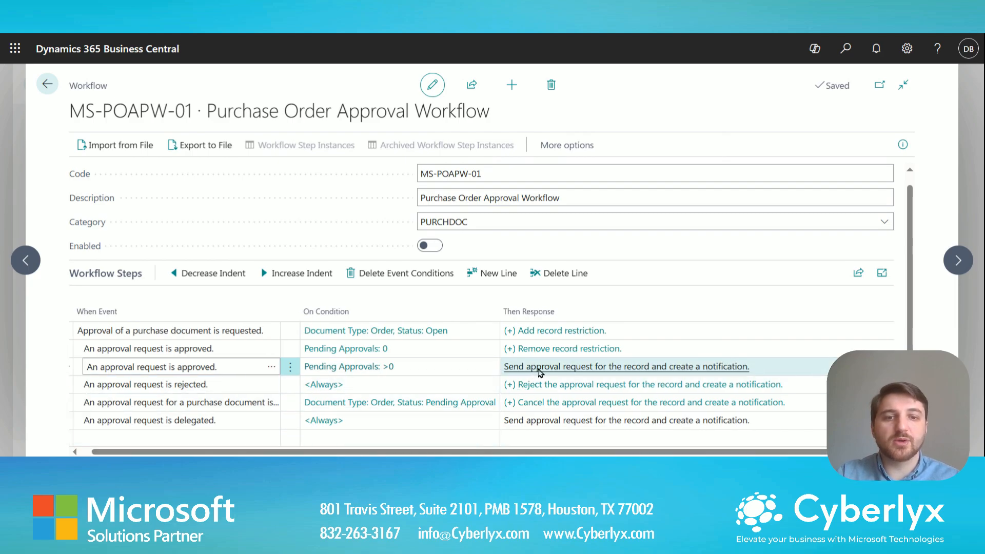
pyautogui.click(536, 373)
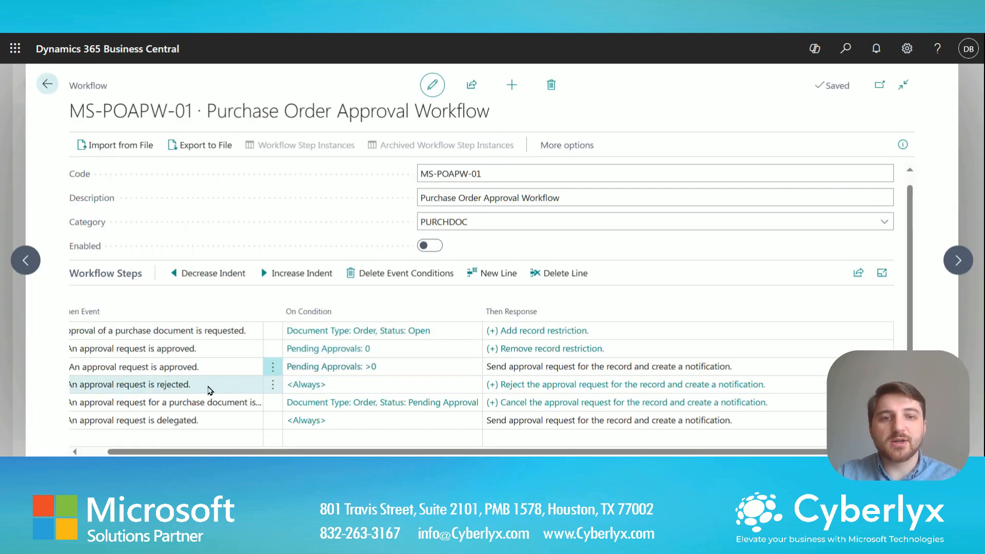
pyautogui.click(210, 390)
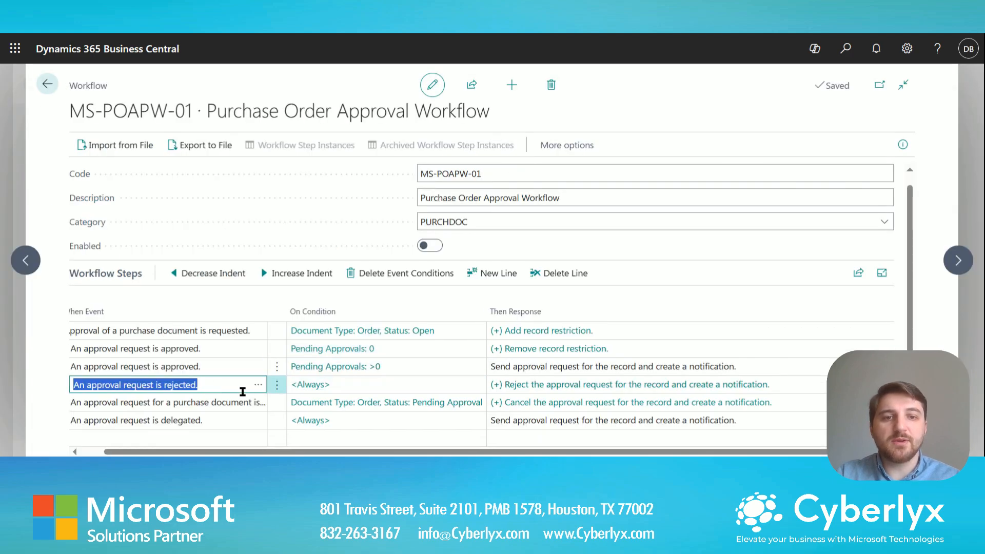
pyautogui.click(544, 391)
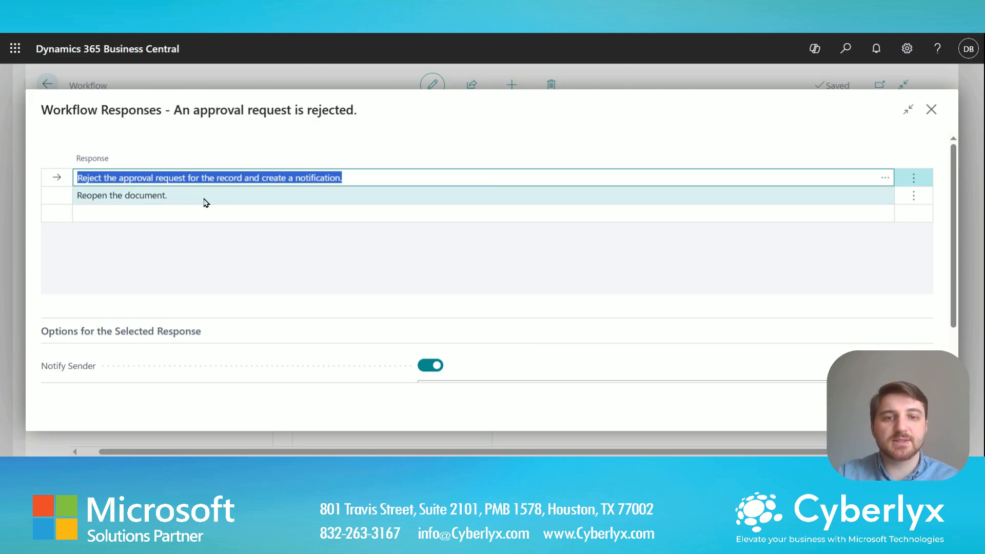
pyautogui.click(854, 407)
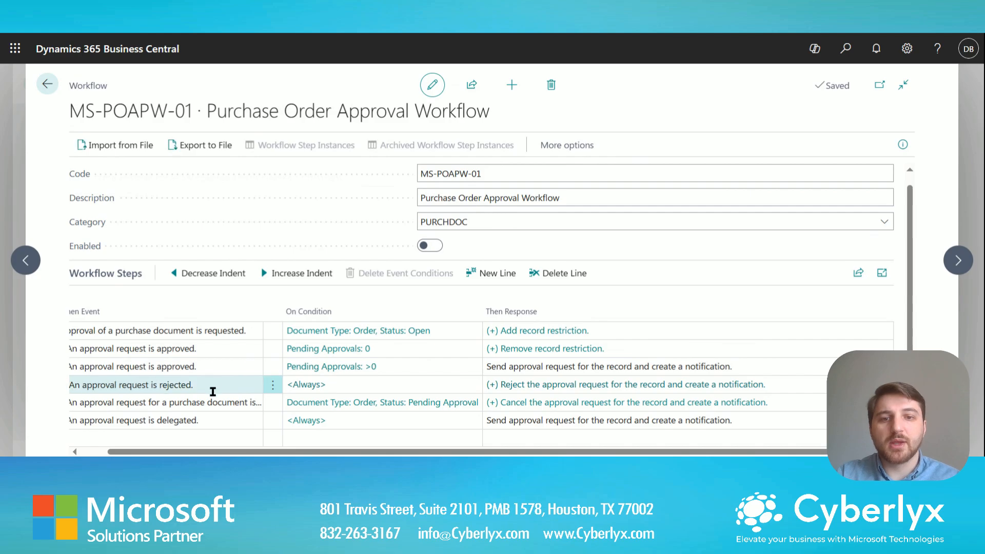
# Review the canceled-request step's responses, Reopen the document and the cancellation message, then close them.
pyautogui.click(254, 403)
pyautogui.click(189, 402)
pyautogui.moveTo(188, 403); pyautogui.dragTo(269, 404)
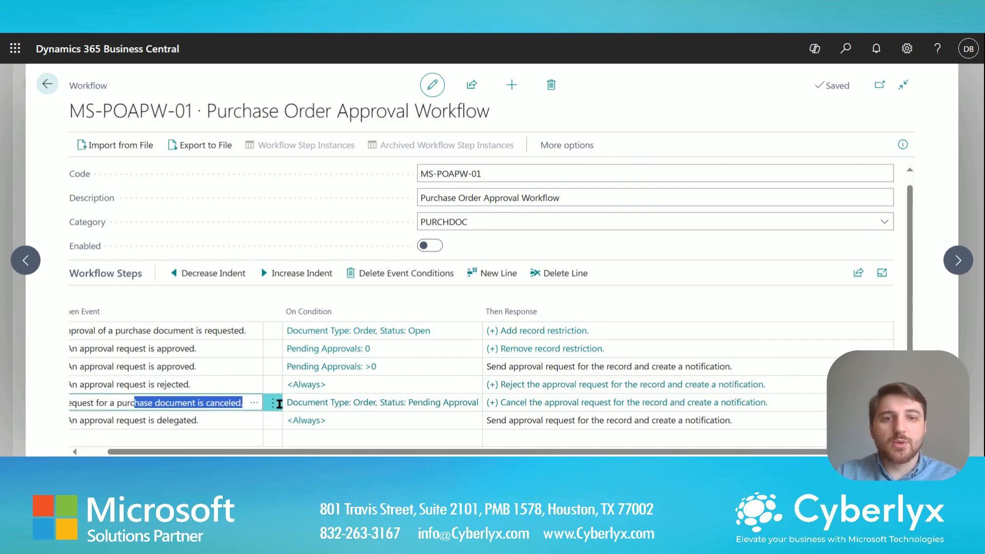
pyautogui.click(545, 406)
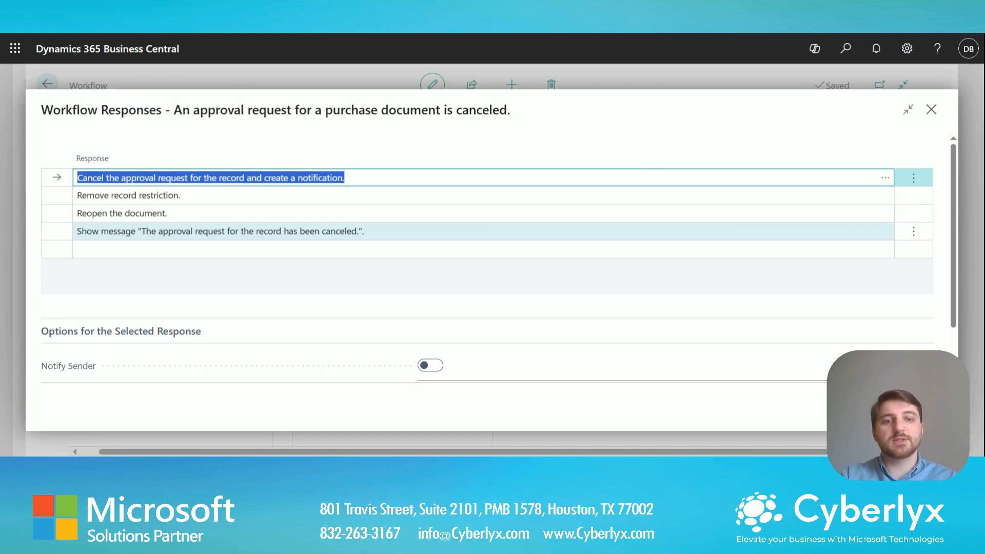
pyautogui.click(253, 213)
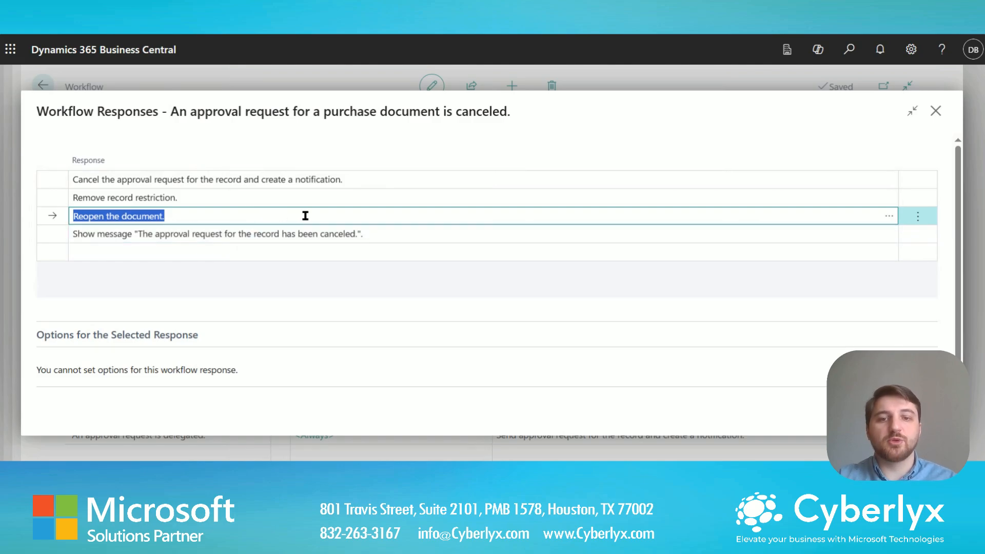
pyautogui.click(380, 234)
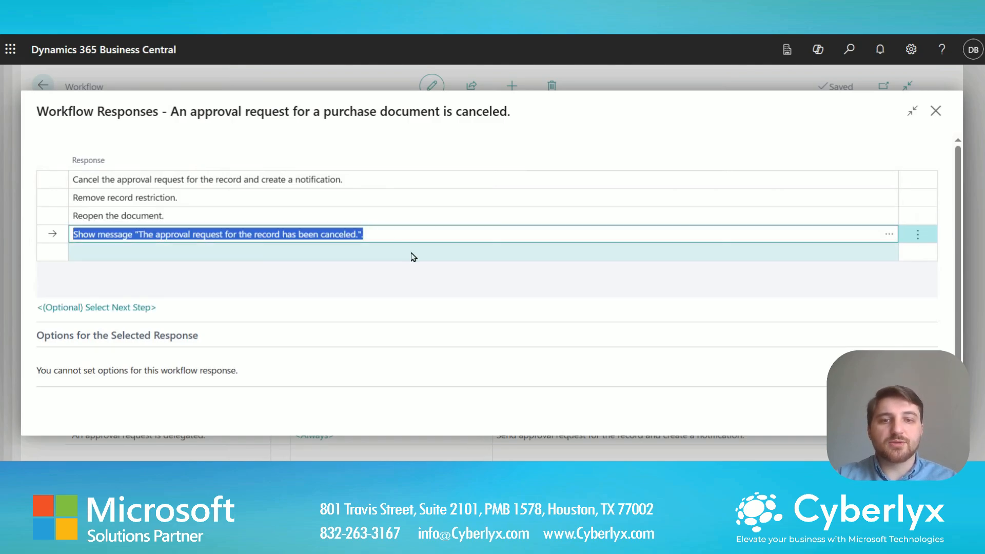
pyautogui.click(279, 469)
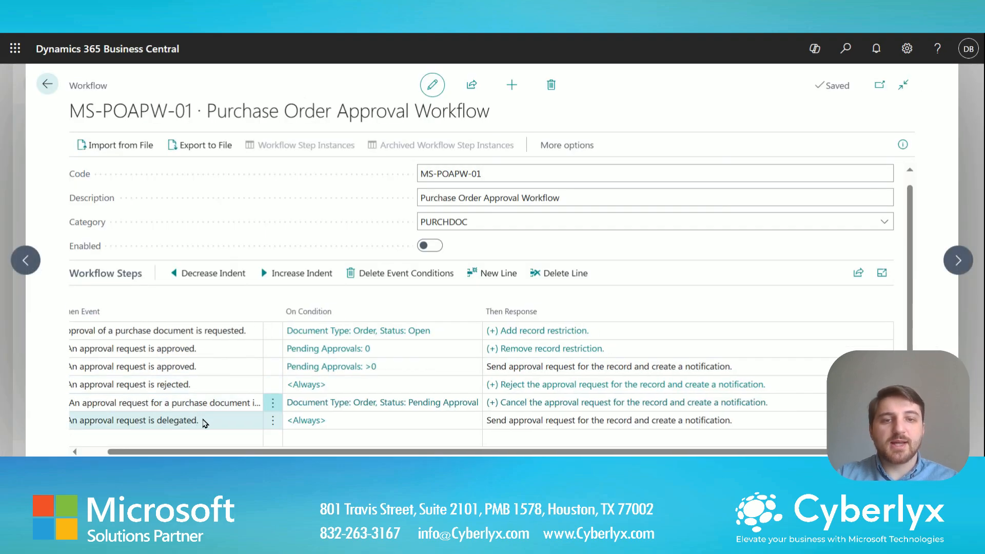
pyautogui.click(205, 422)
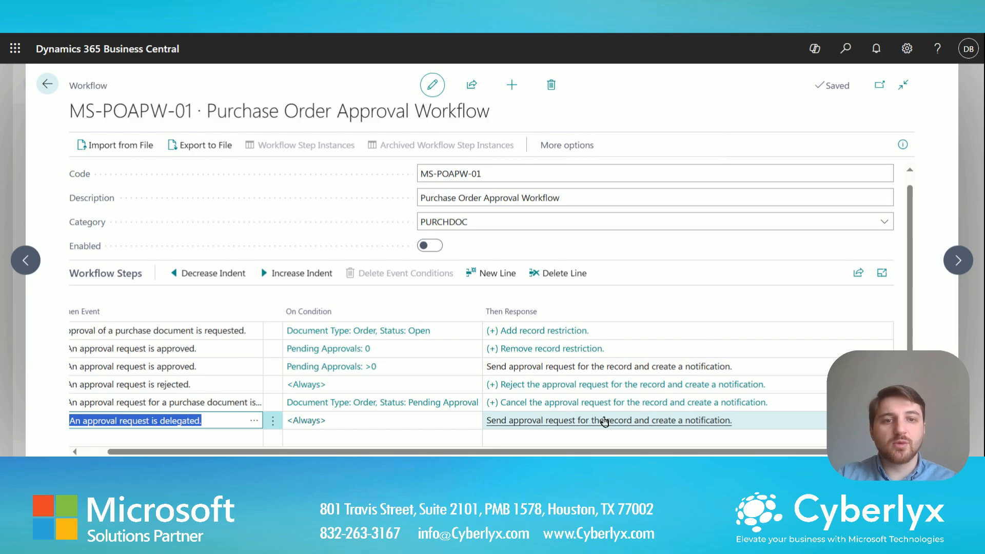
# Enable the MS-POAPW-01 workflow and return to the home page.
pyautogui.click(431, 245)
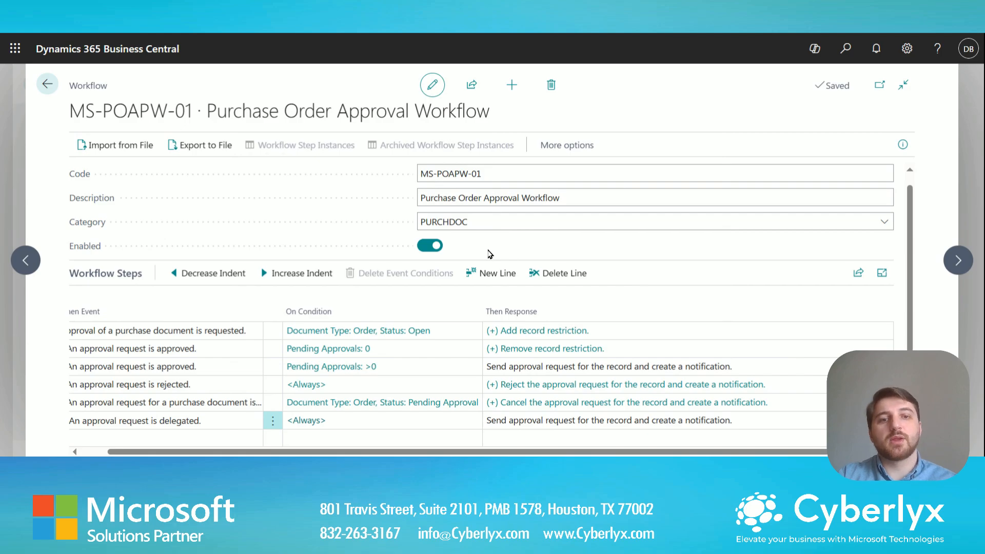
pyautogui.click(48, 85)
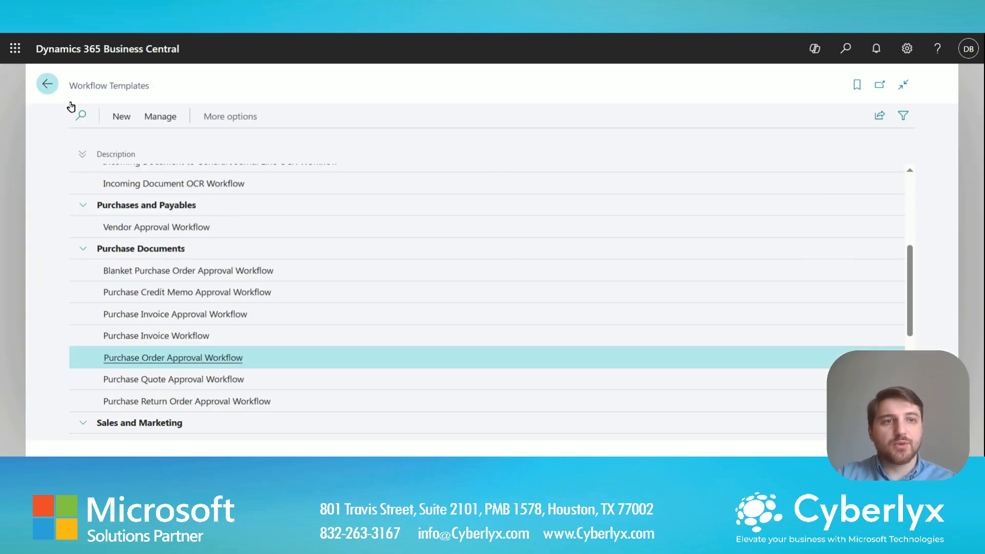
pyautogui.click(48, 84)
# Search 'approval user setup' in Tell Me and open the Approval User Setup page.
pyautogui.click(845, 48)
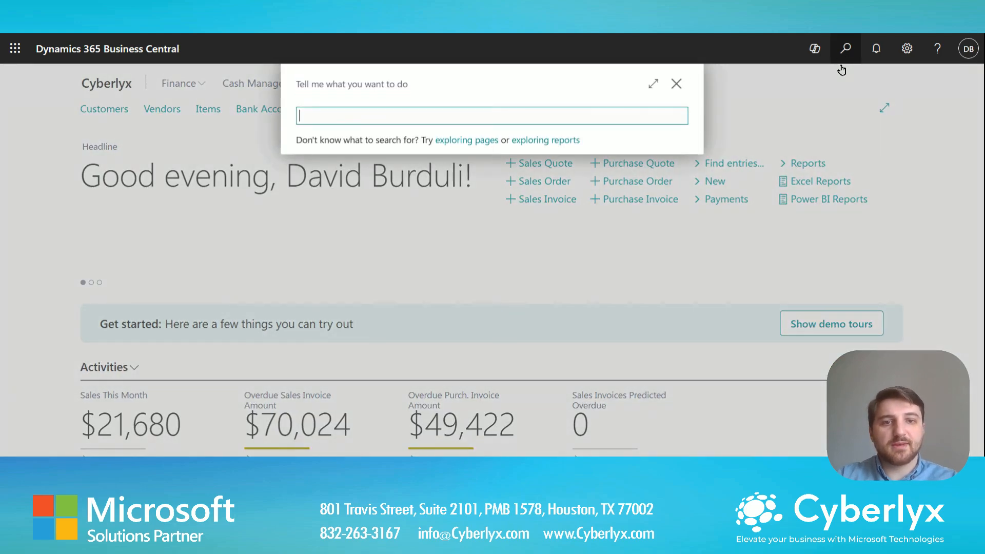
pyautogui.write('approval user setup')
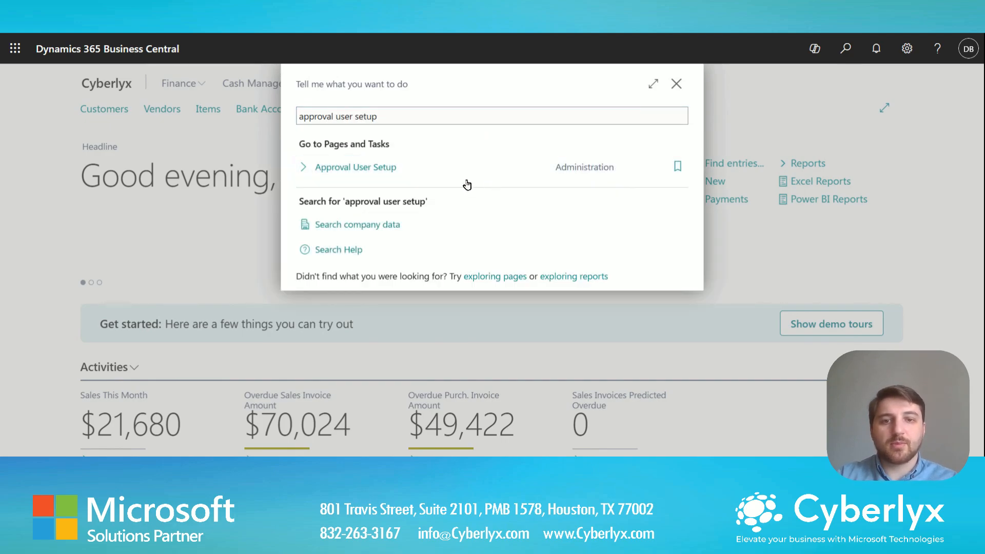
pyautogui.click(466, 184)
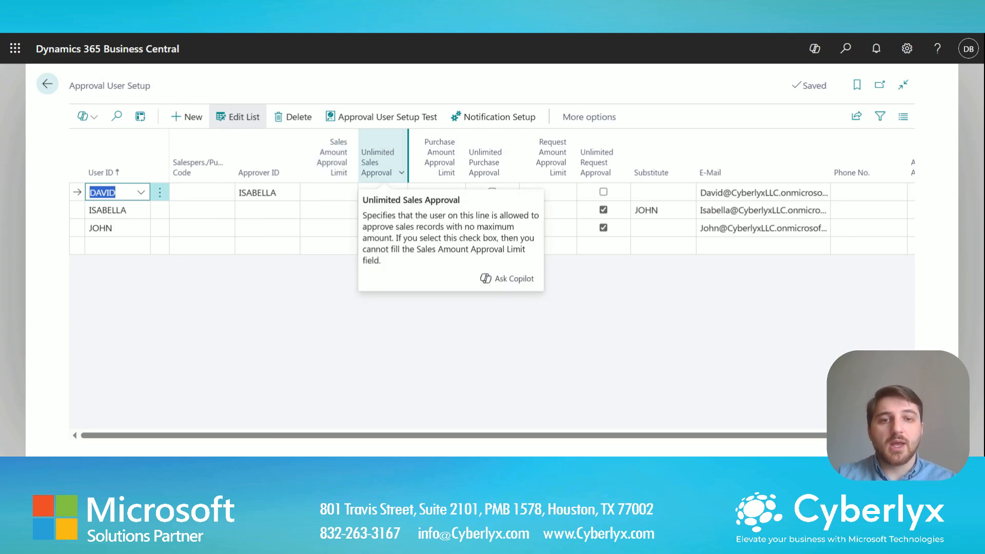
pyautogui.moveTo(427, 150)
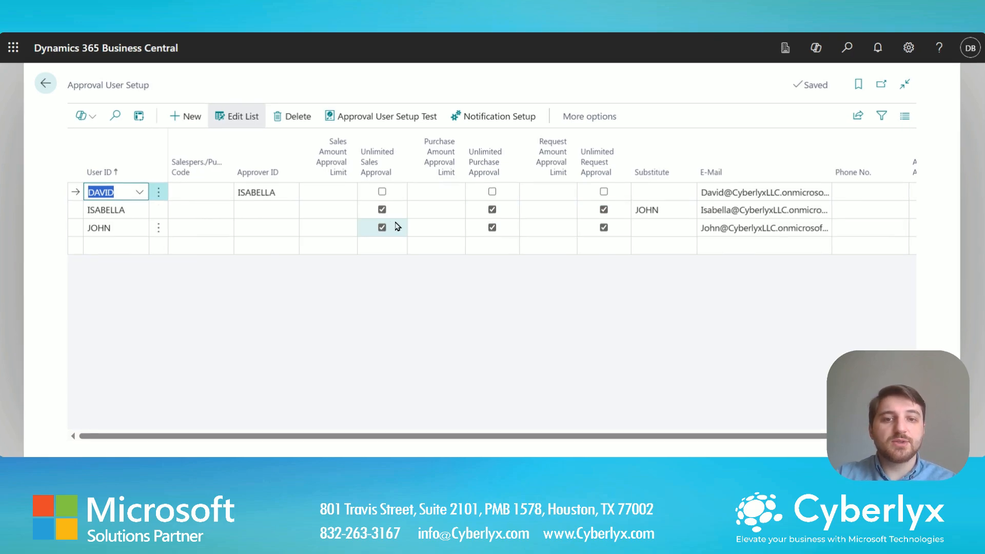
pyautogui.click(492, 209)
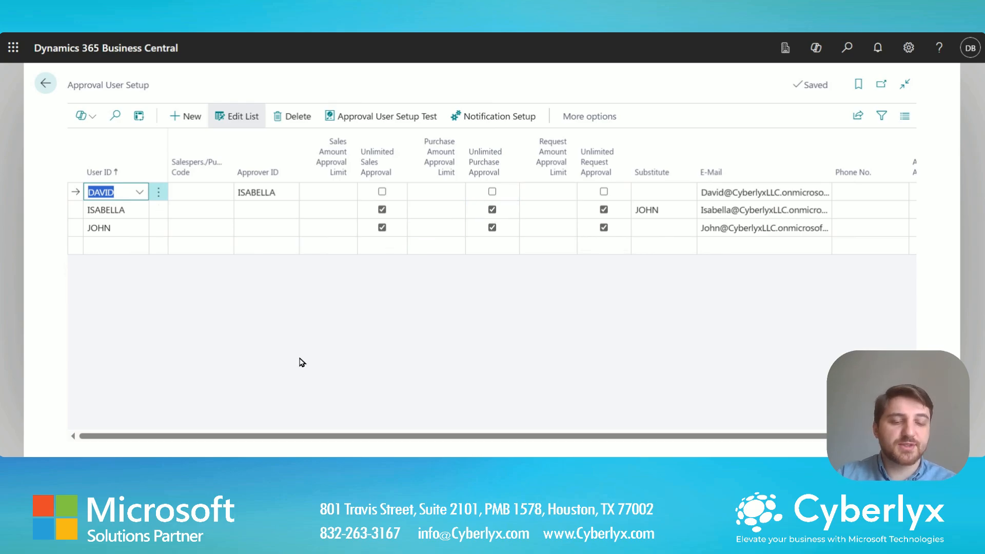
pyautogui.click(433, 210)
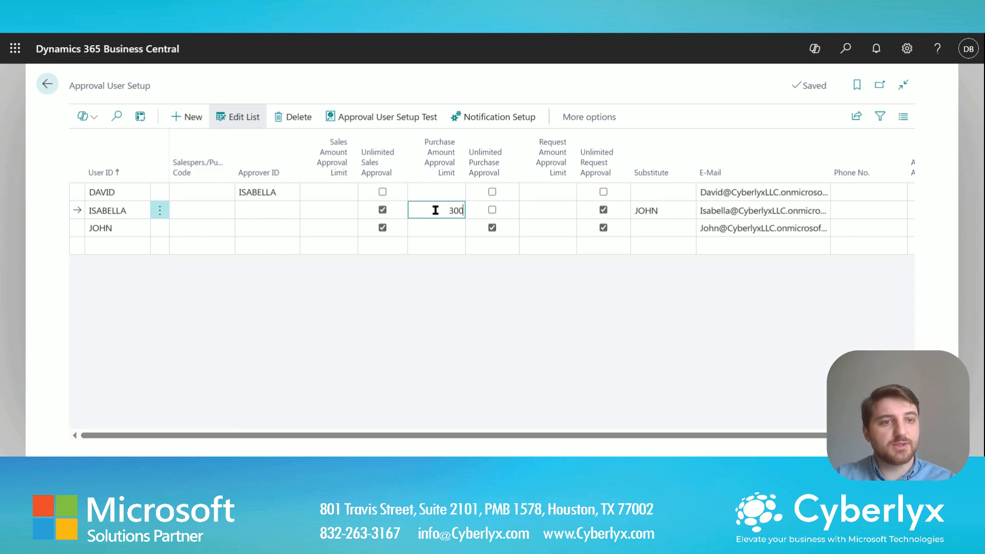
pyautogui.press('Tab')
pyautogui.click(440, 227)
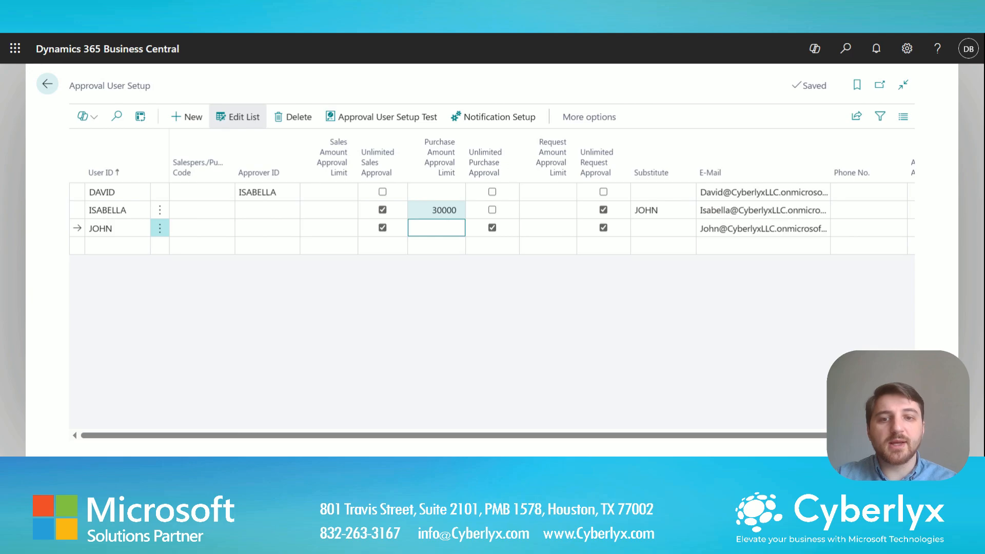
pyautogui.click(645, 211)
pyautogui.moveTo(666, 209); pyautogui.dragTo(604, 211)
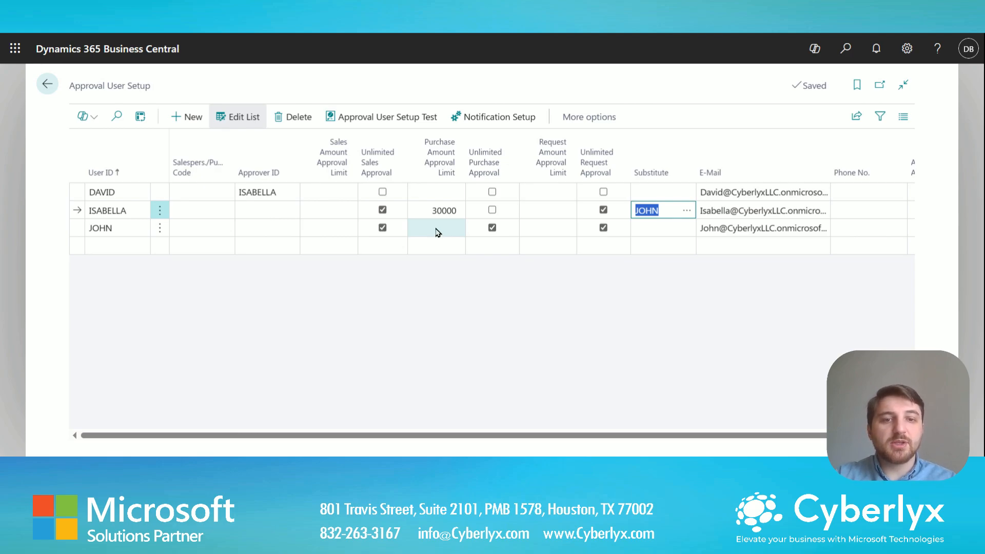
pyautogui.click(444, 211)
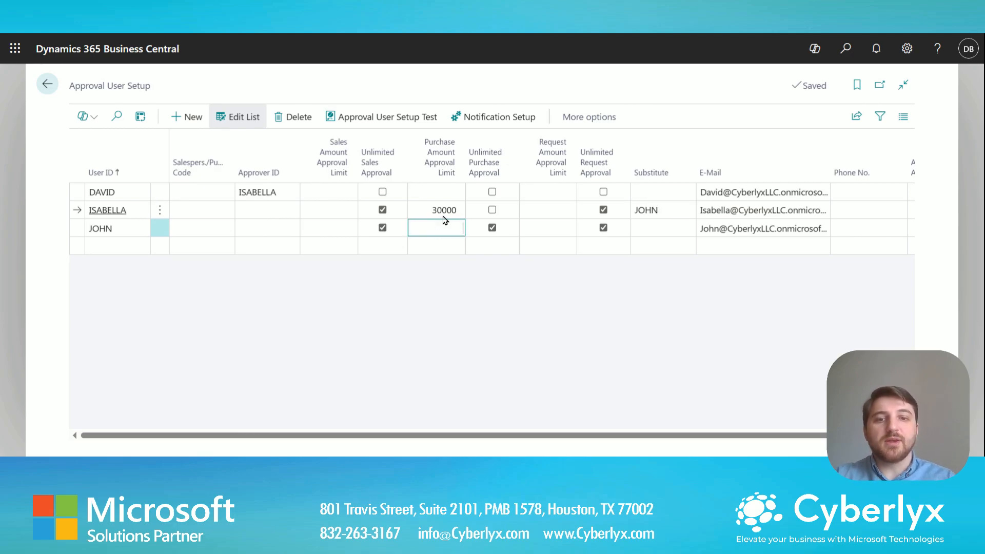
pyautogui.doubleClick(444, 211)
pyautogui.press('BackSpace')
pyautogui.press('Tab')
pyautogui.press('space')
pyautogui.click(437, 209)
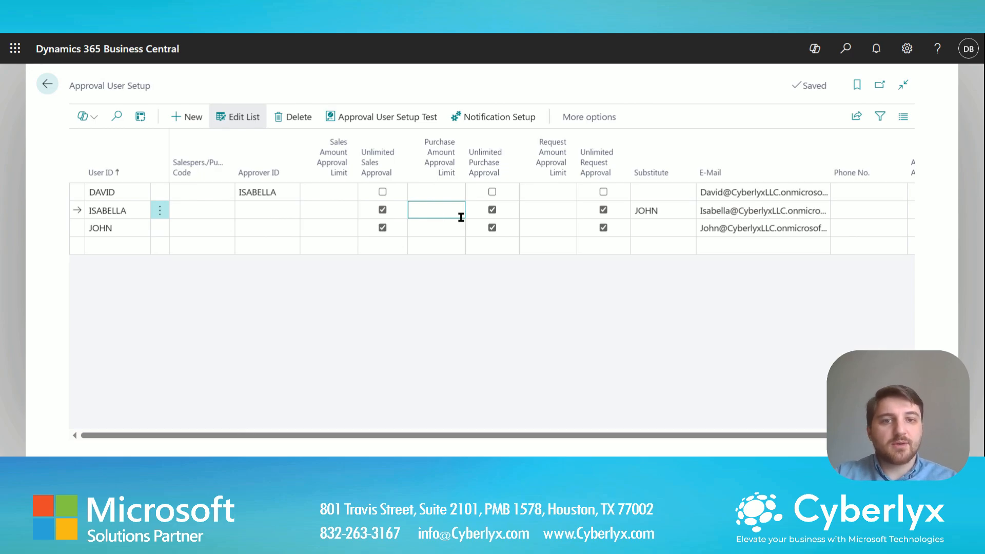
pyautogui.click(665, 211)
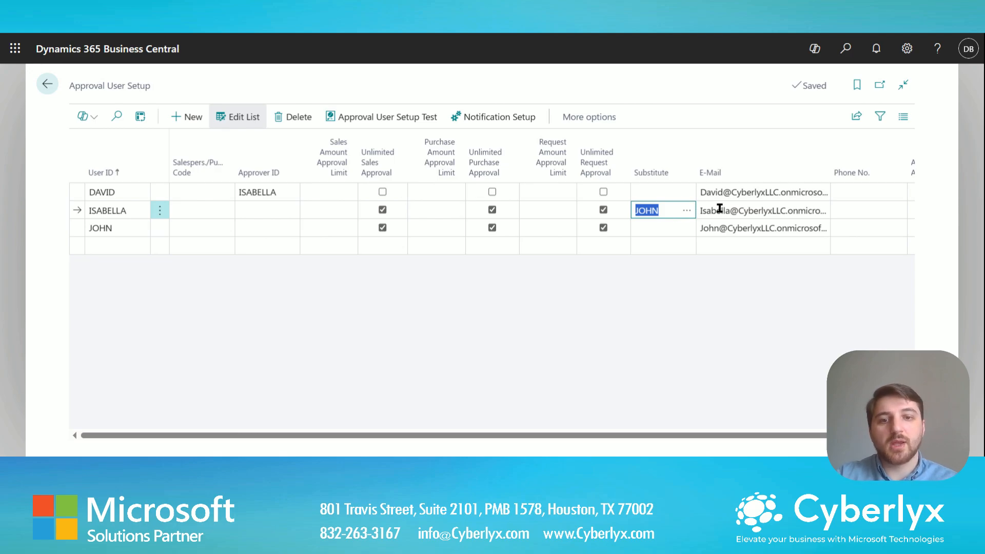
pyautogui.moveTo(792, 435); pyautogui.dragTo(825, 436)
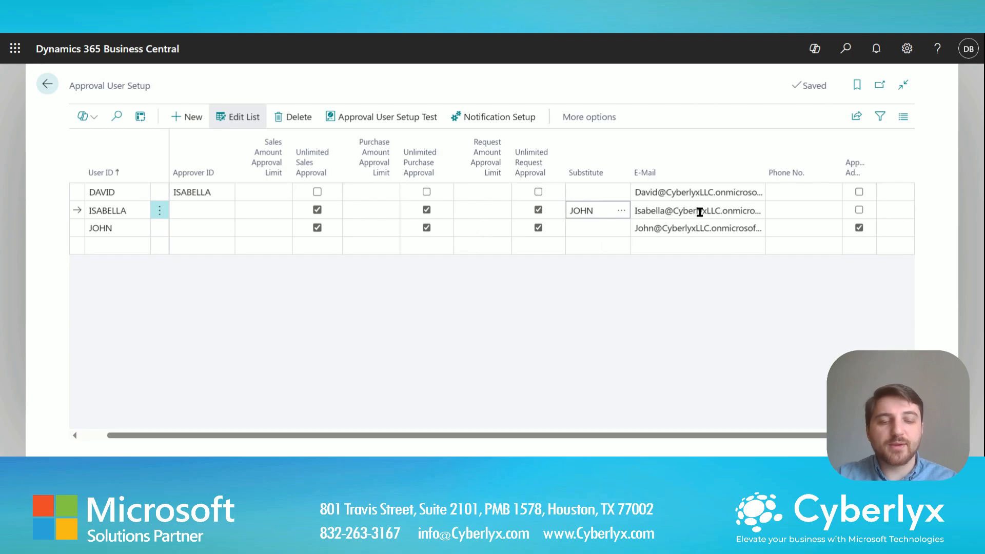
pyautogui.hscroll(-2, 491, 218)
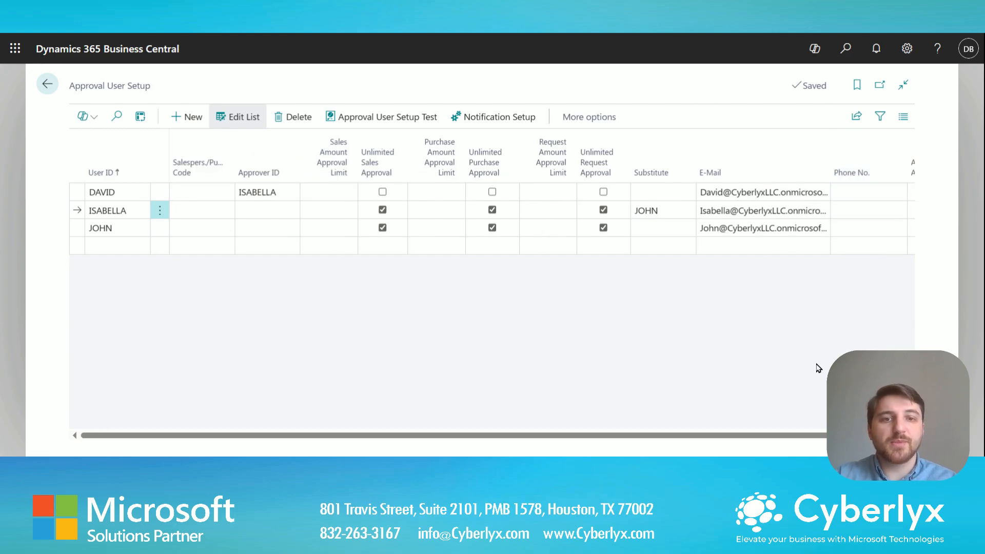
pyautogui.hscroll(2, 491, 218)
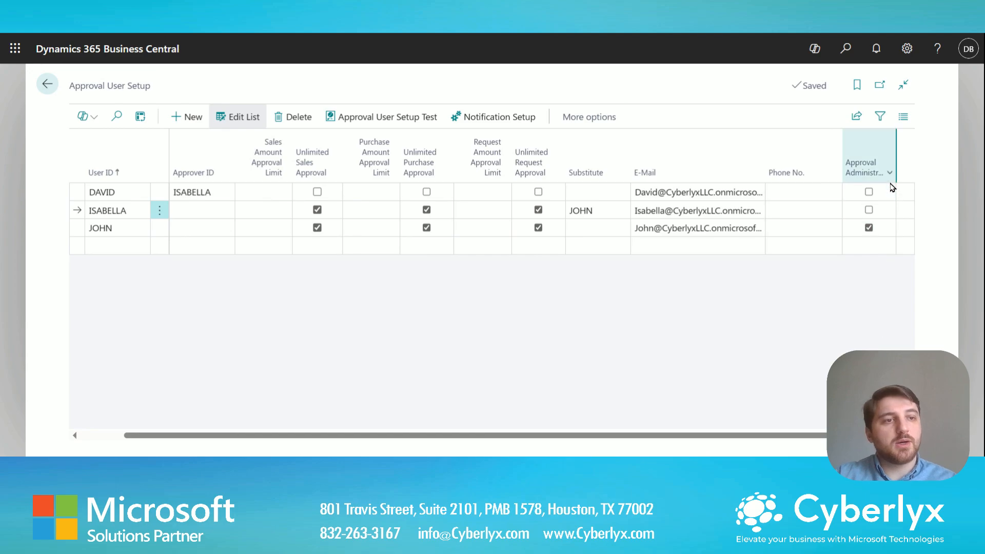
pyautogui.moveTo(892, 174)
pyautogui.hscroll(-2, 884, 277)
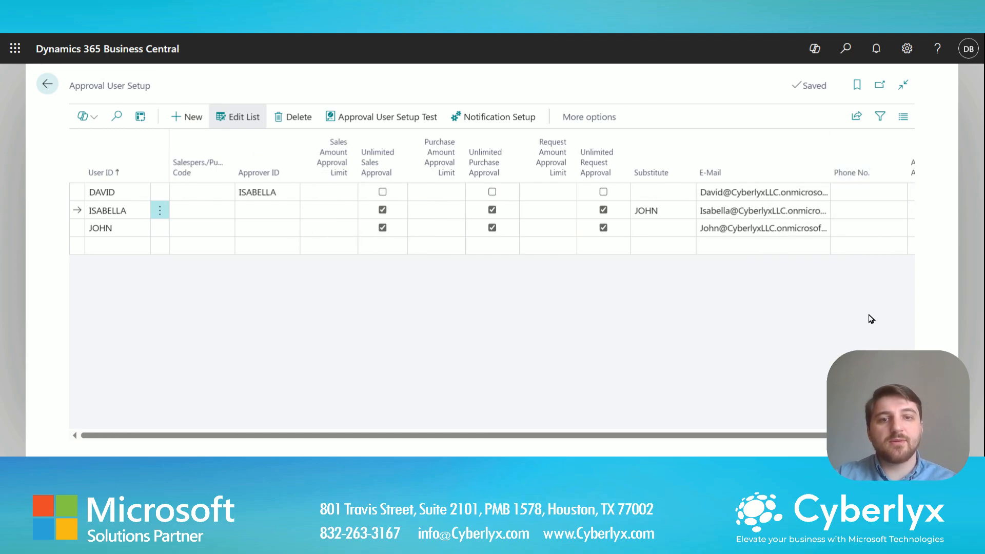
pyautogui.hscroll(2, 882, 277)
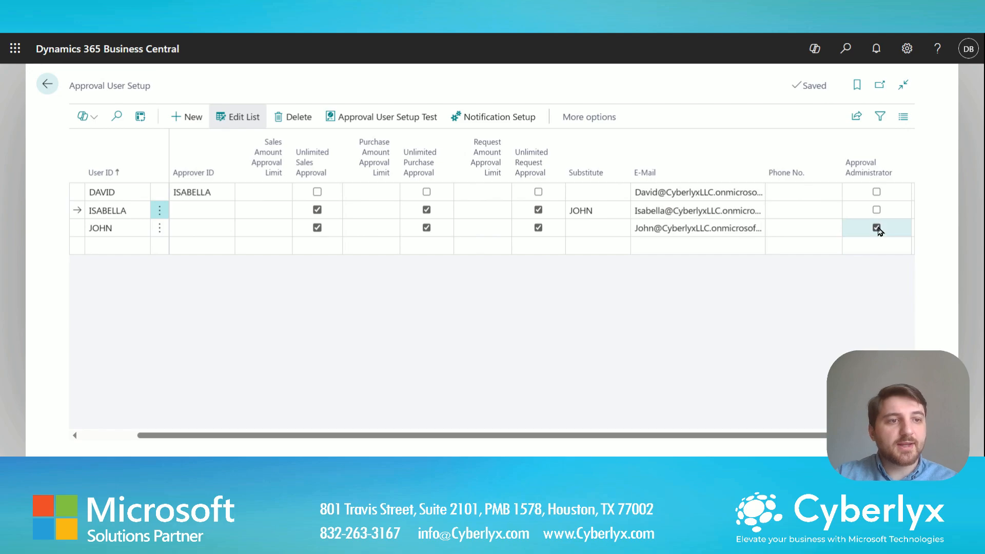
pyautogui.click(876, 192)
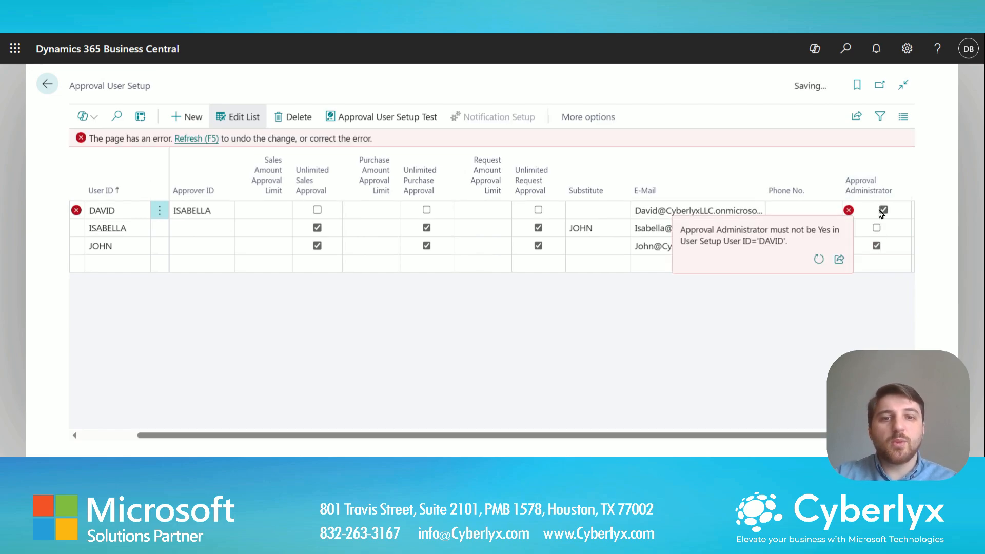
pyautogui.moveTo(849, 210)
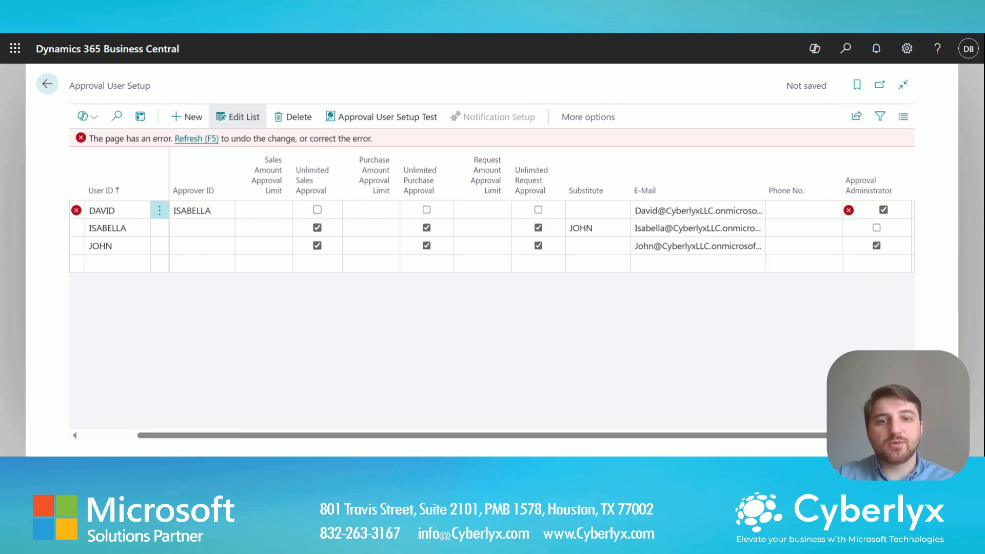
pyautogui.click(883, 210)
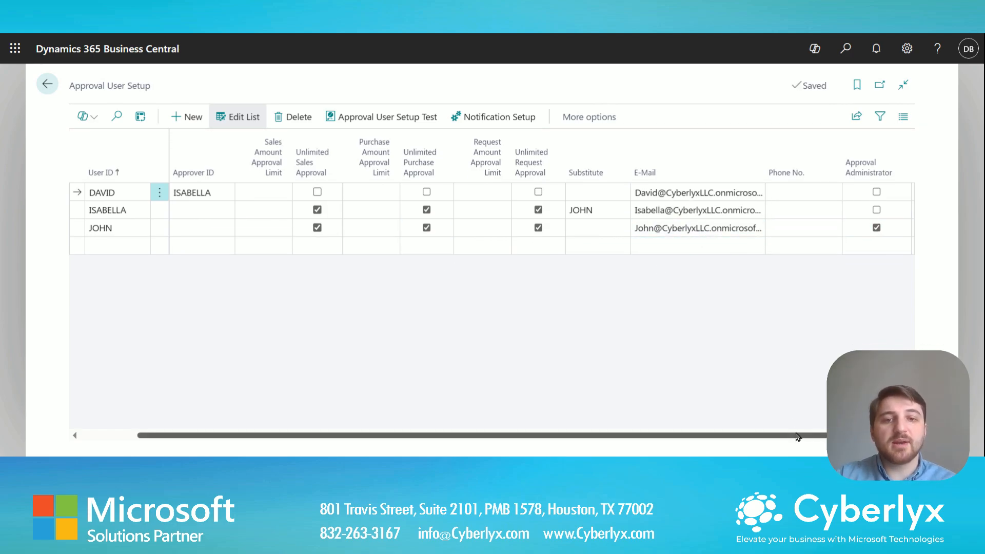
pyautogui.moveTo(777, 437); pyautogui.dragTo(568, 424)
# Select JOHN's and DAVID's user records and view DAVID's workflow notification settings.
pyautogui.click(117, 231)
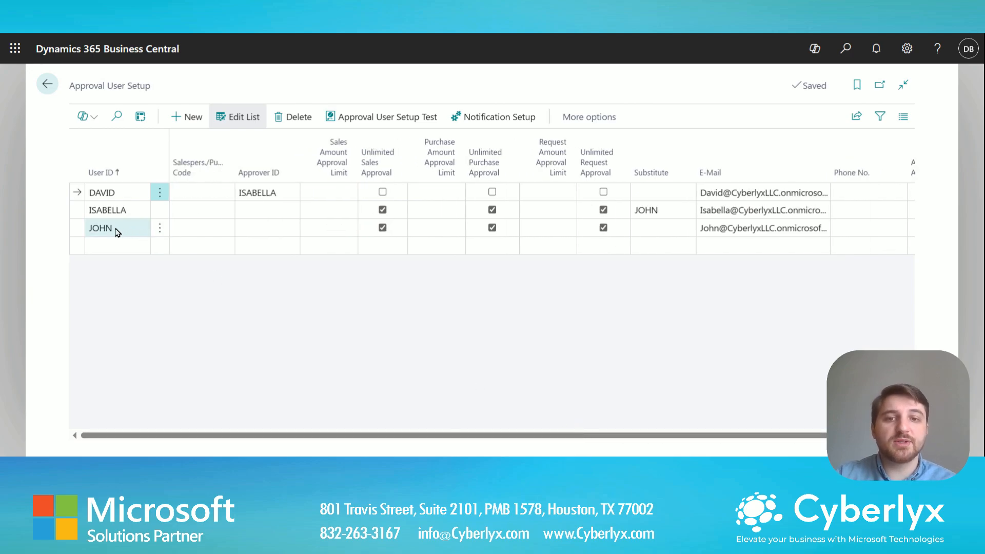
pyautogui.click(117, 232)
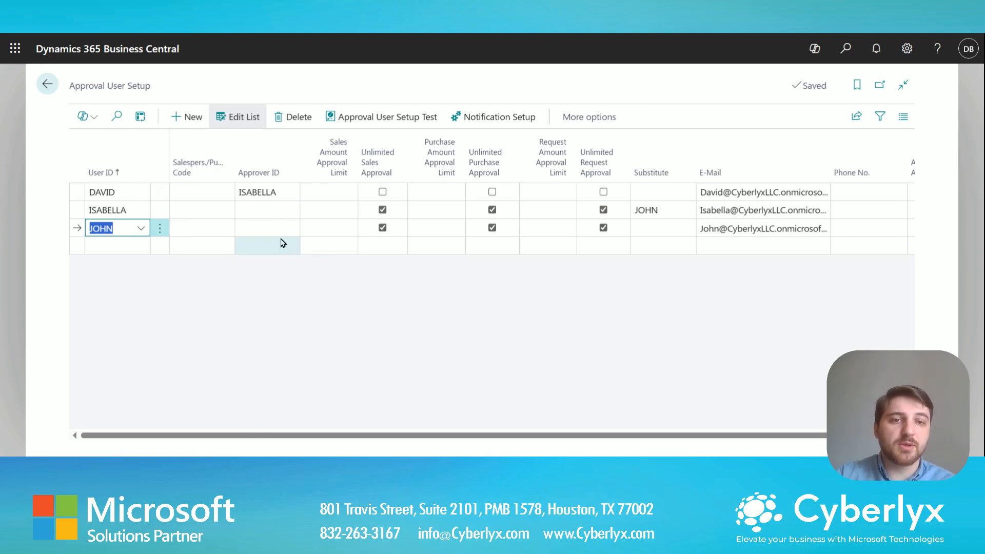
pyautogui.click(121, 195)
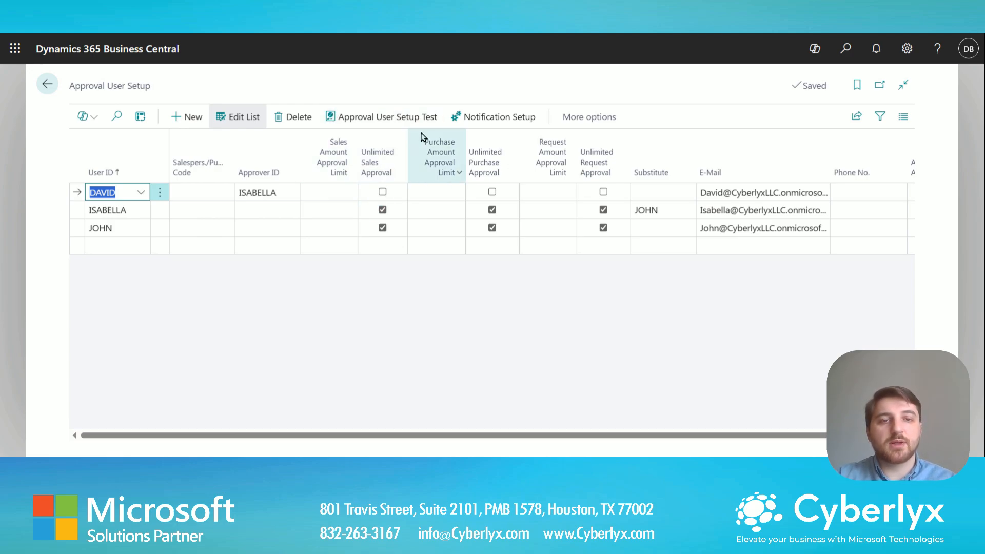
pyautogui.moveTo(421, 137)
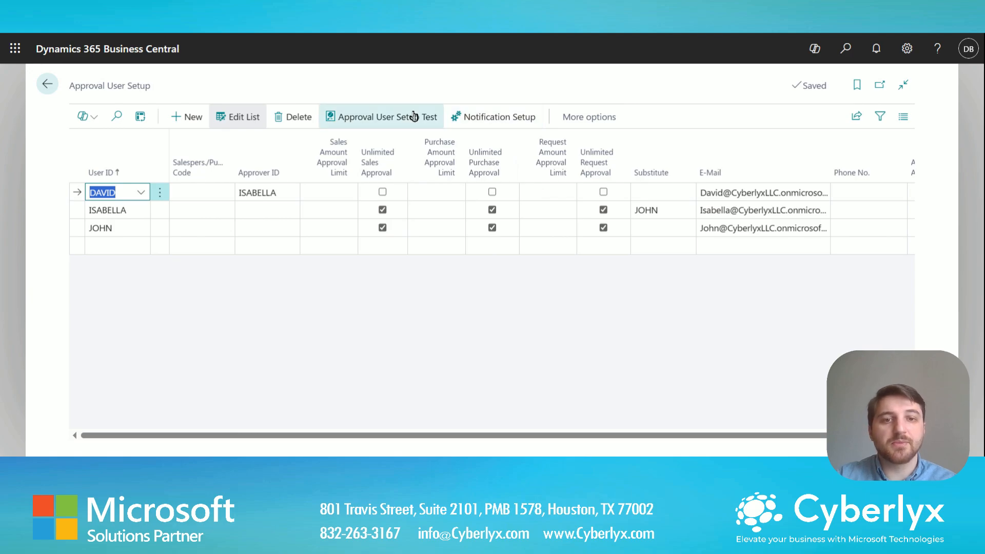
pyautogui.click(480, 118)
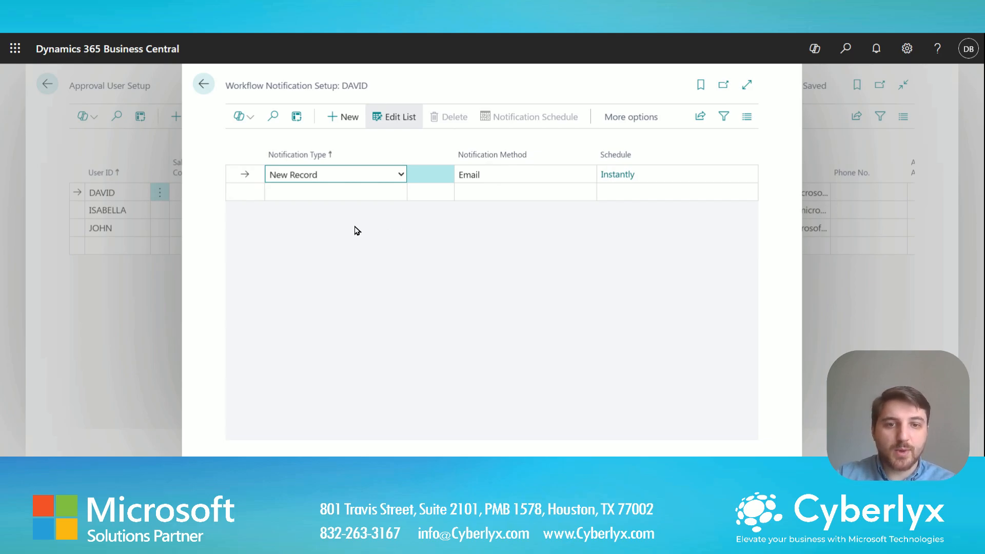
# Return through the Approval User Setup list to the home page.
pyautogui.click(203, 83)
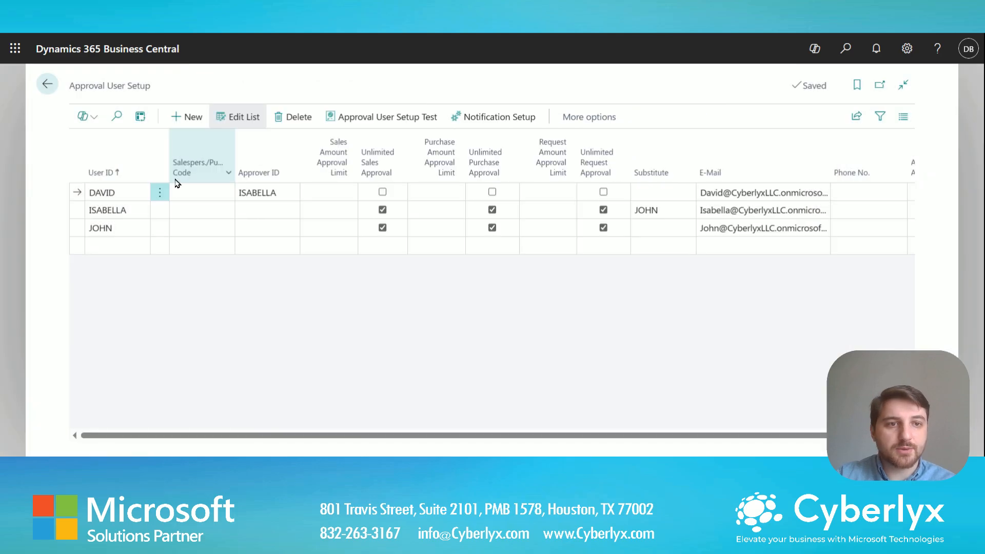
pyautogui.click(43, 91)
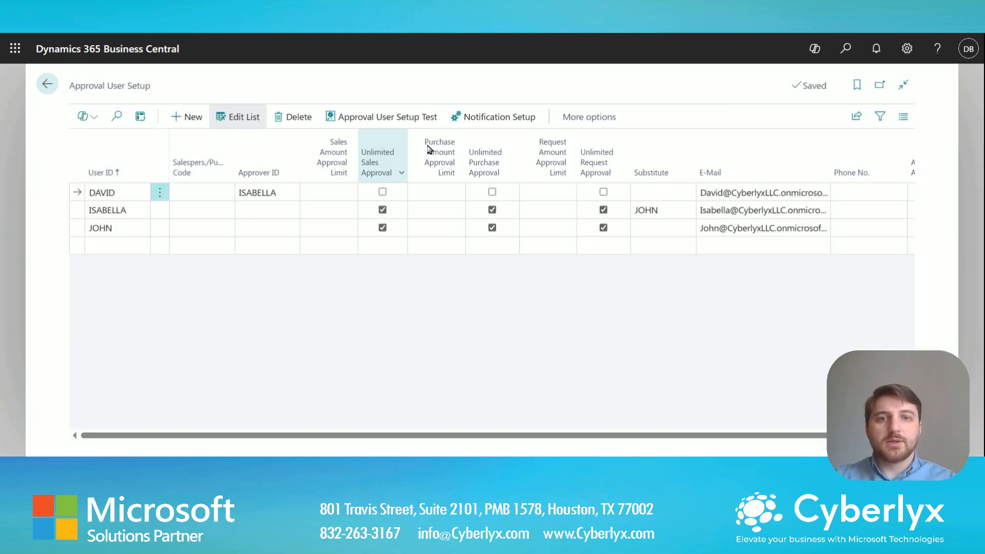
pyautogui.click(843, 58)
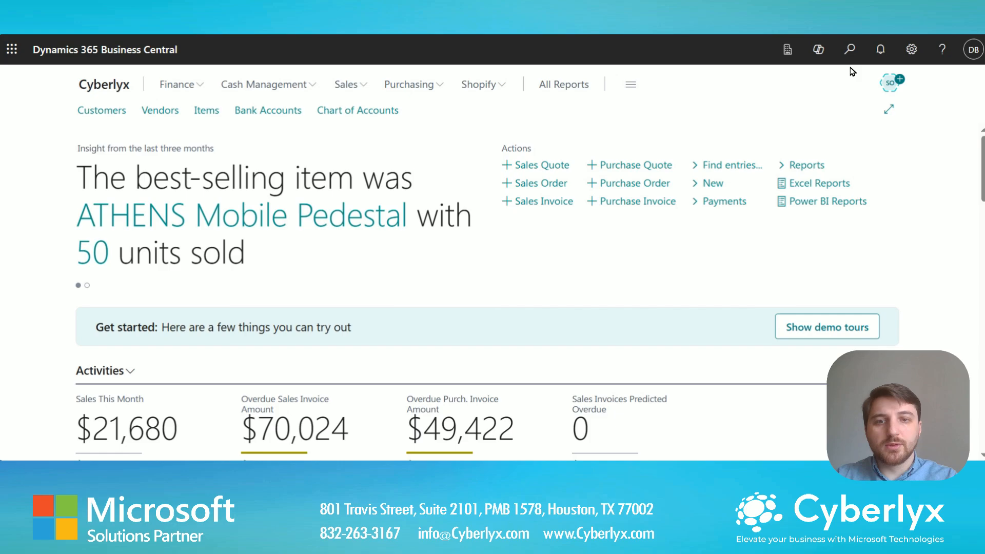
# Start the Set Up Email guide, choose SMTP, and apply the Office 365 server settings.
pyautogui.click(850, 51)
pyautogui.write('smtp ')
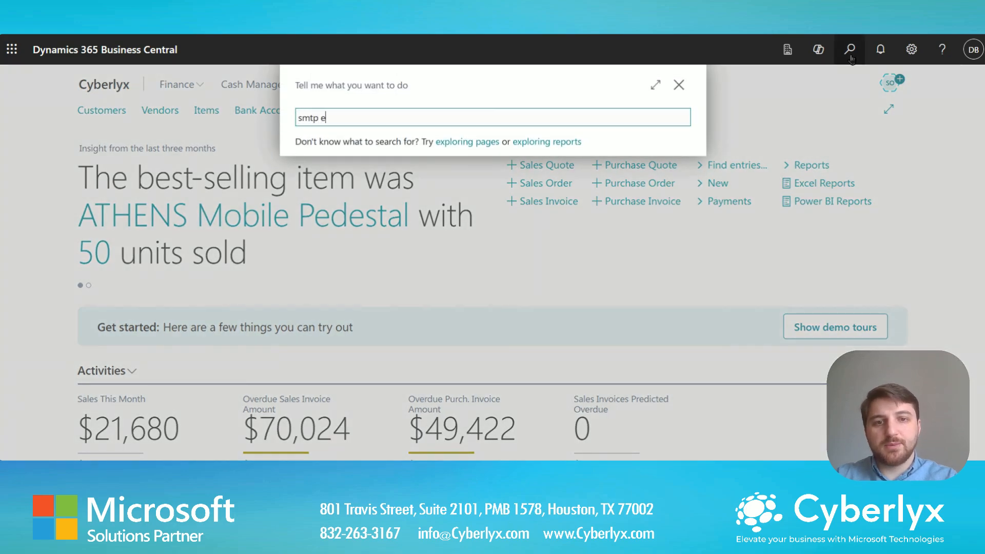
pyautogui.write('email setup')
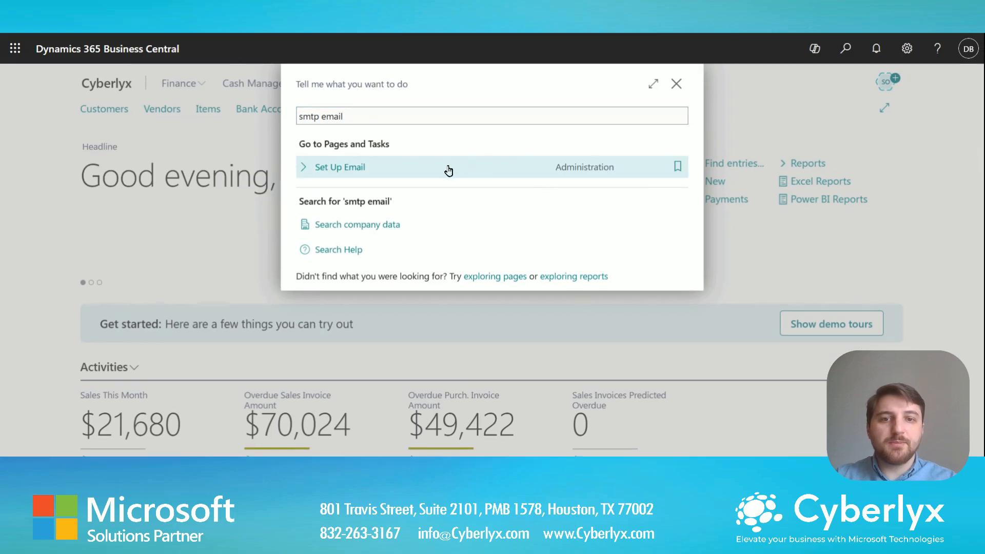
pyautogui.click(448, 168)
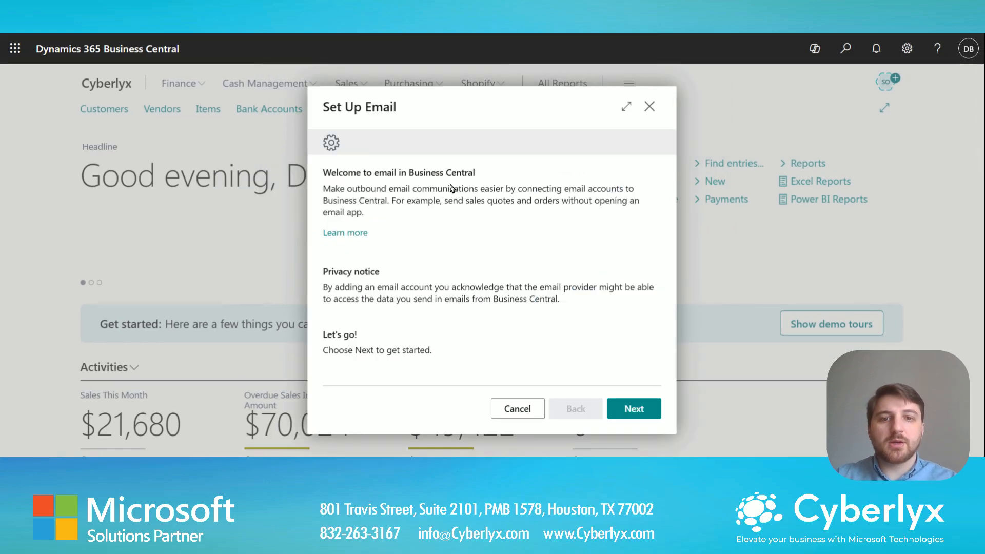
pyautogui.click(626, 410)
pyautogui.click(505, 309)
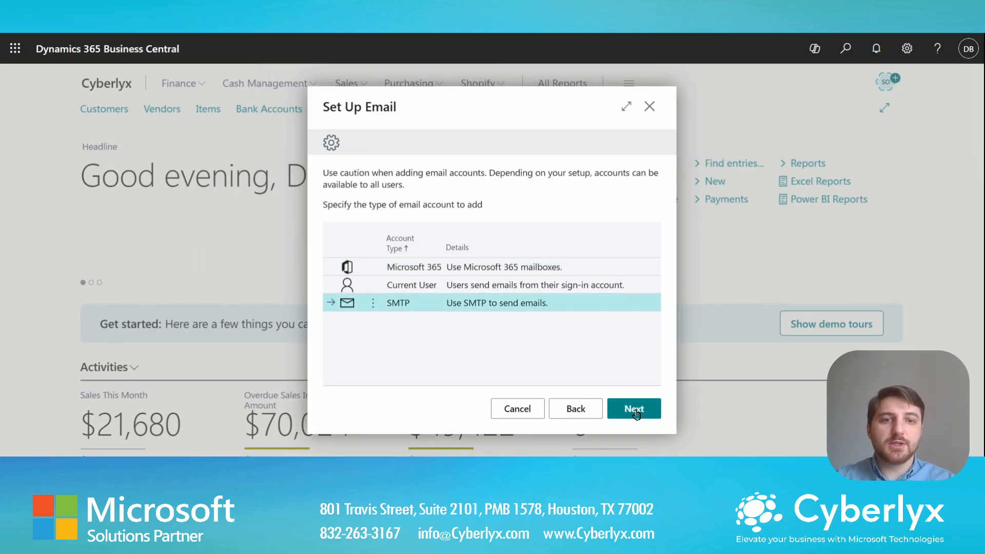
pyautogui.click(655, 414)
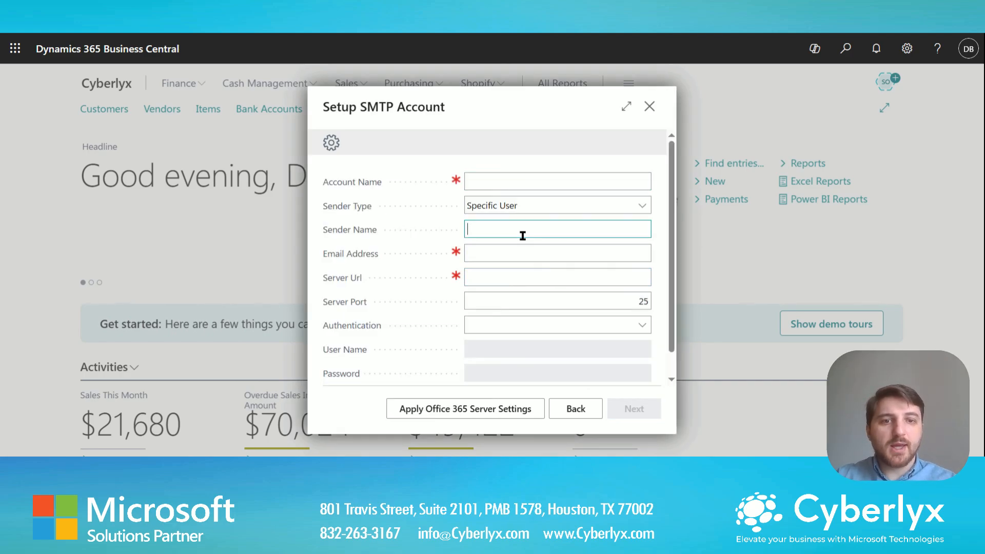
pyautogui.click(510, 412)
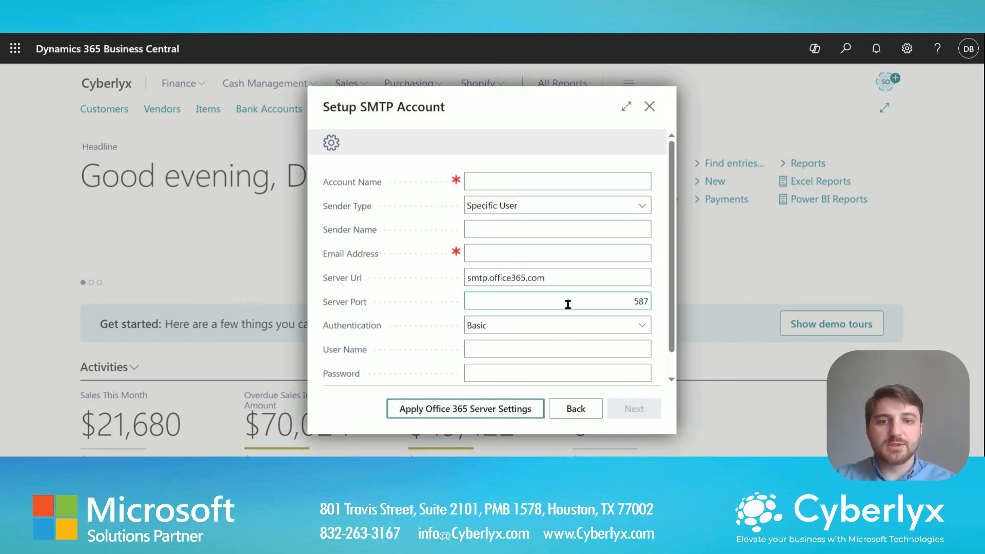
# Enter the account name, email address and password, then save the SMTP account.
pyautogui.click(510, 229)
pyautogui.click(510, 182)
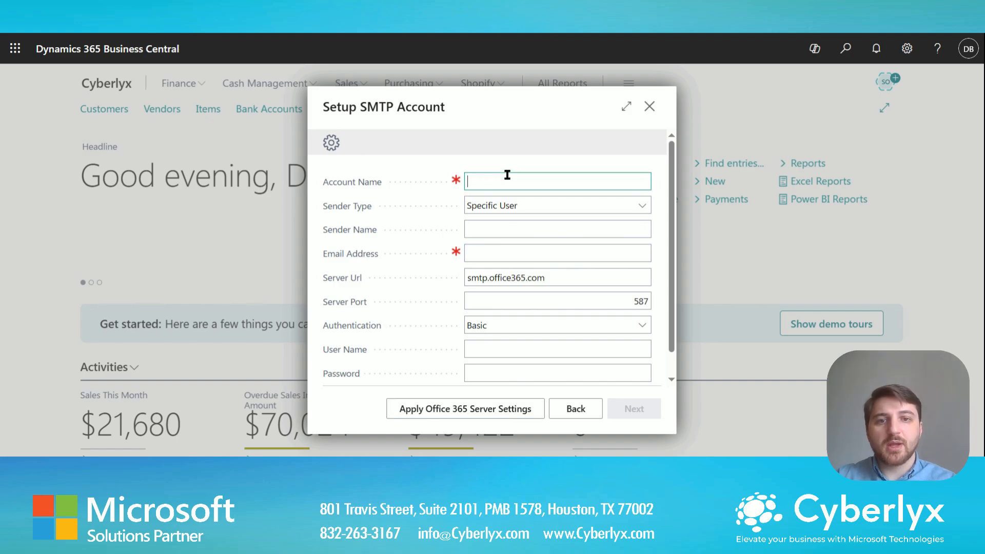
pyautogui.press('Tab')
pyautogui.press('Tab')
pyautogui.press('Tab')
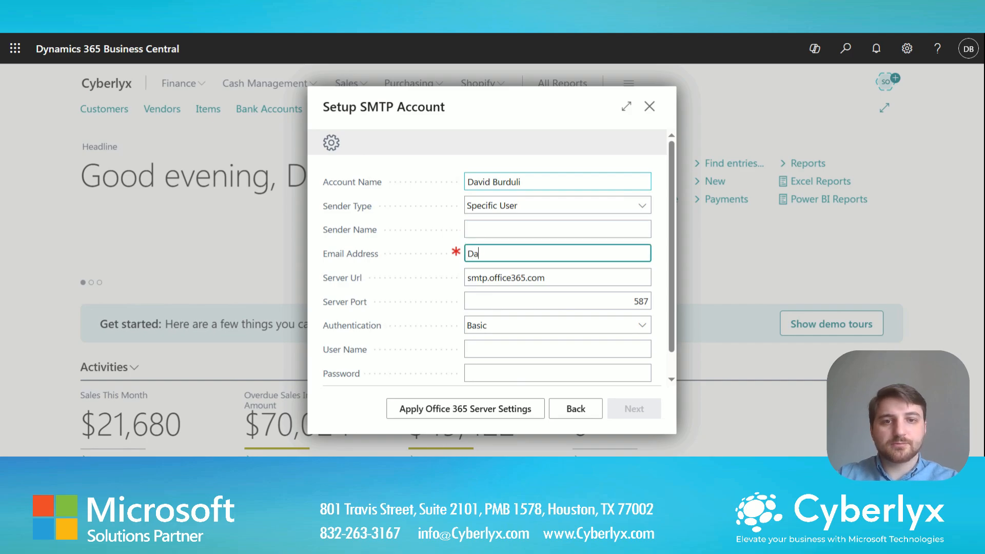
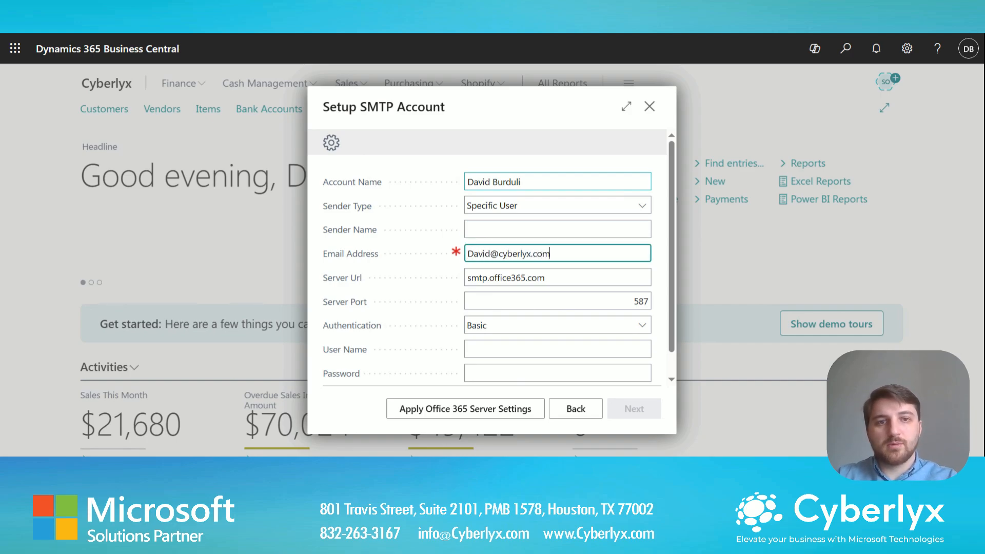
pyautogui.press('Tab')
pyautogui.click(506, 344)
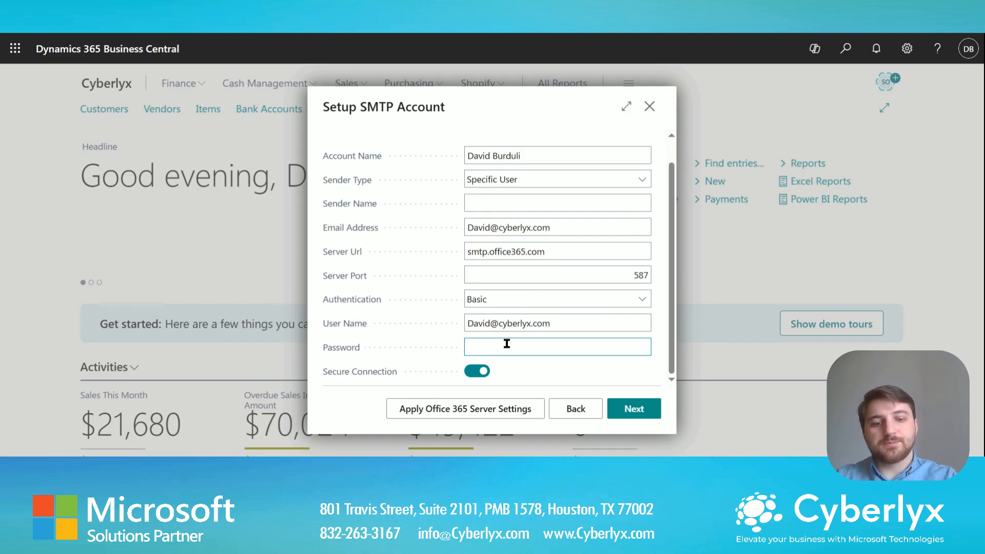
pyautogui.write('••••••••••')
pyautogui.press('Tab')
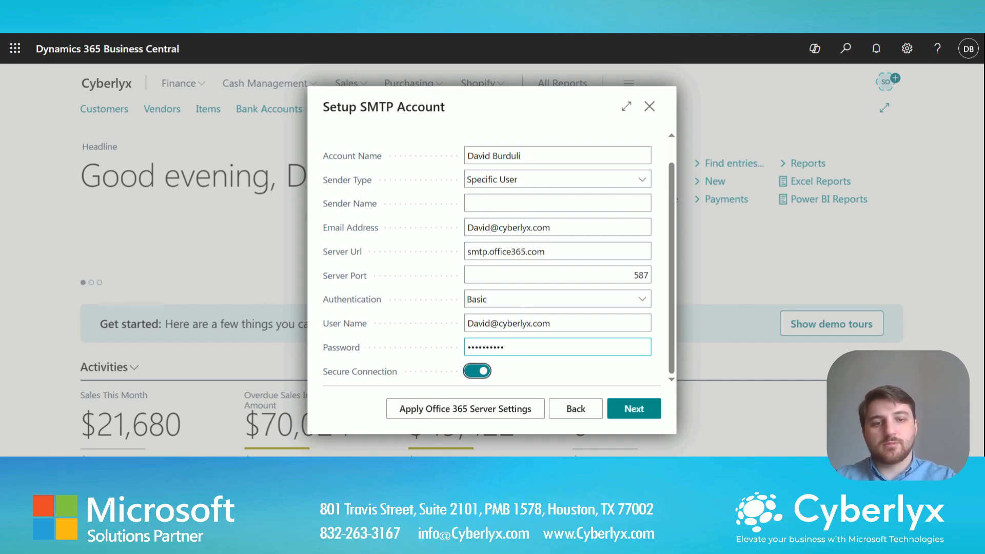
pyautogui.click(634, 410)
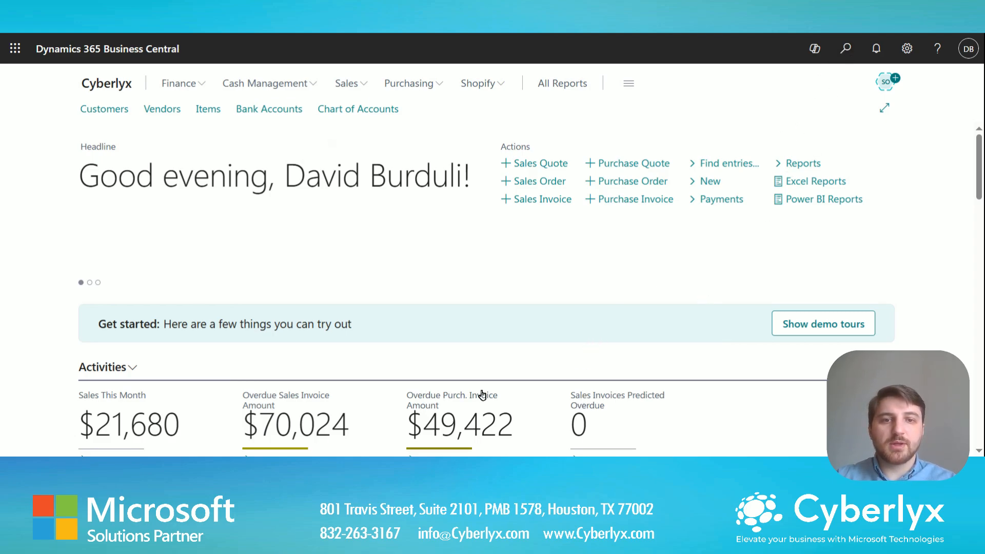
# Open the Email Accounts list to confirm the new account is the default.
pyautogui.click(846, 50)
pyautogui.write('email accounts')
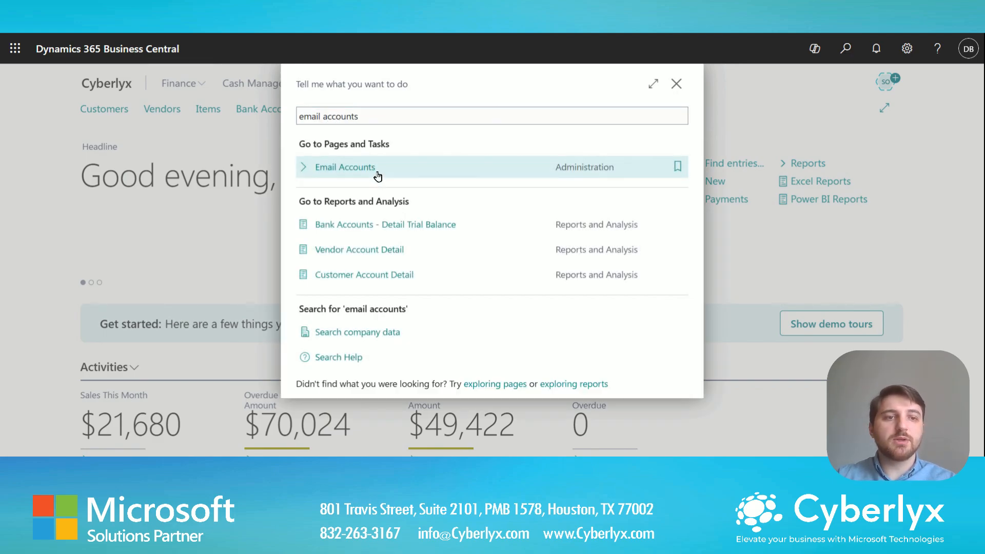
pyautogui.click(377, 170)
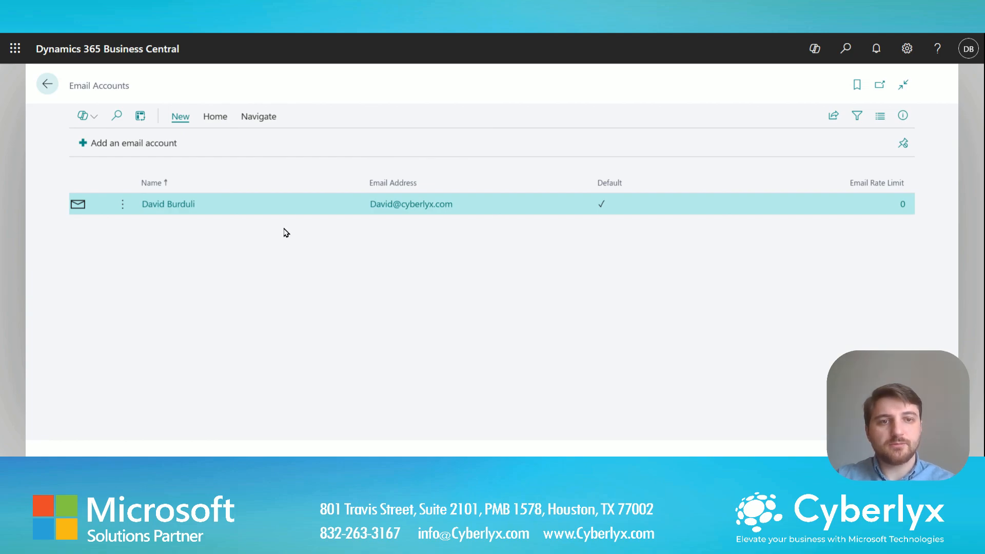
# Return to the home page and search Tell Me for 'workflow'.
pyautogui.click(46, 85)
pyautogui.click(845, 50)
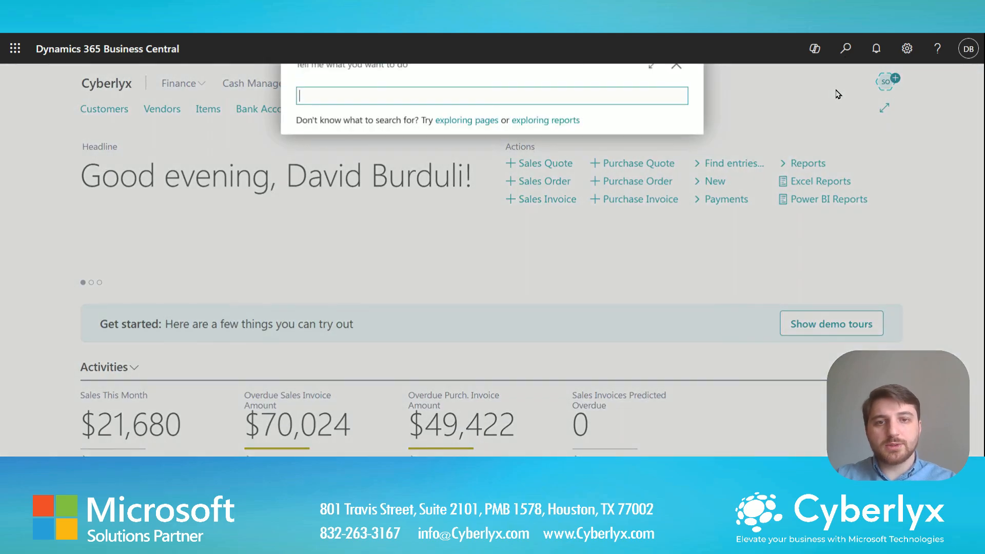
pyautogui.write('workflows')
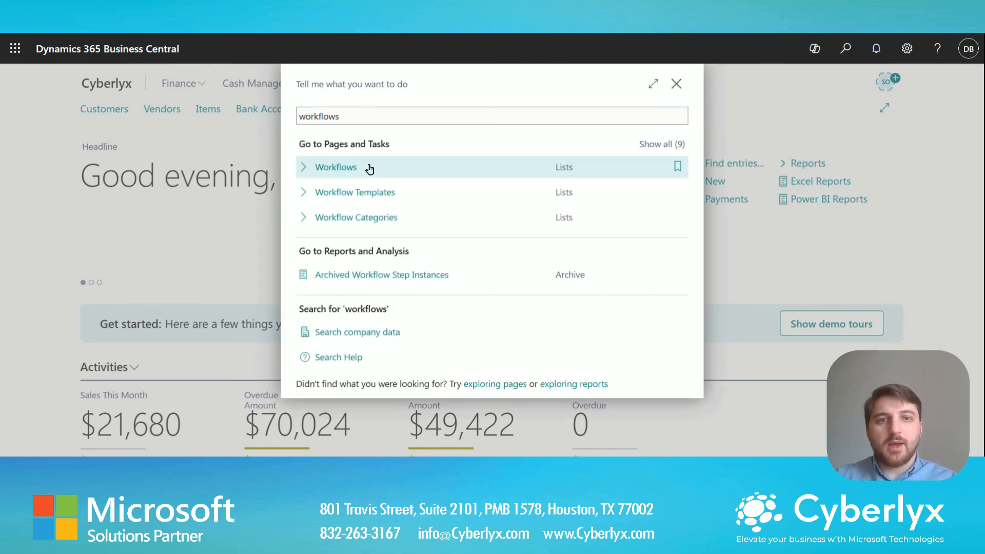
# Open the Workflows list full width, confirm Purchase Order Approval Workflow is enabled, then return home.
pyautogui.click(369, 165)
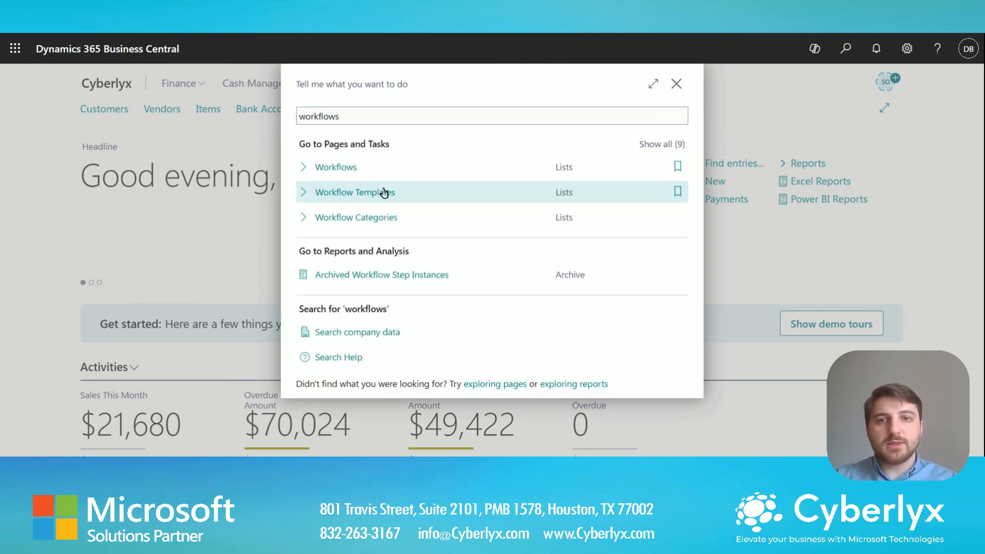
pyautogui.click(747, 85)
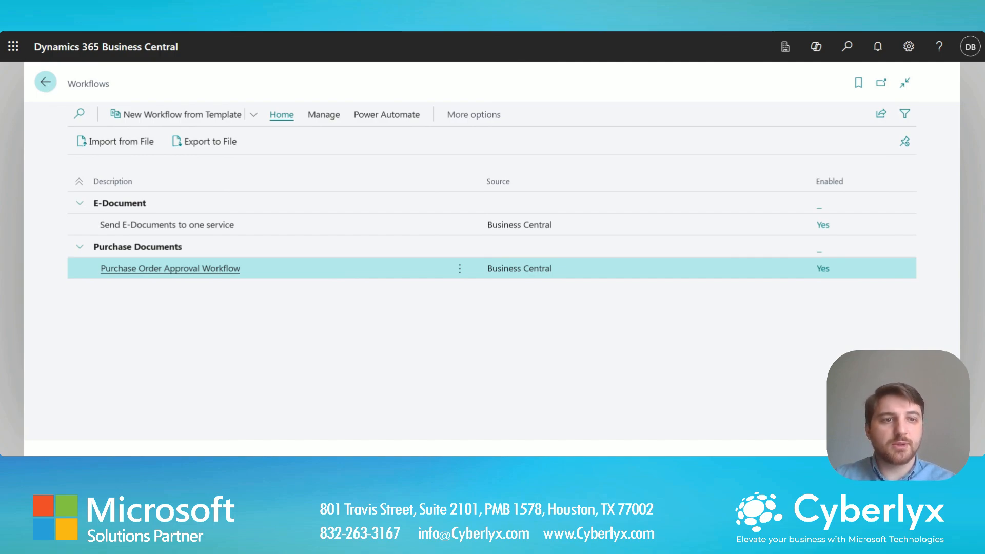
pyautogui.click(45, 83)
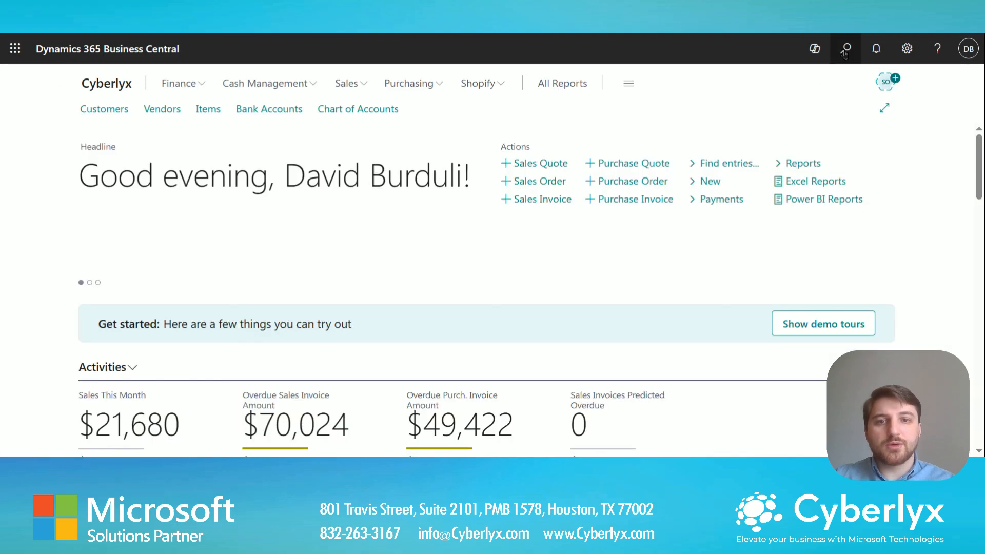
pyautogui.click(847, 46)
pyautogui.write('purchase order')
pyautogui.press('Return')
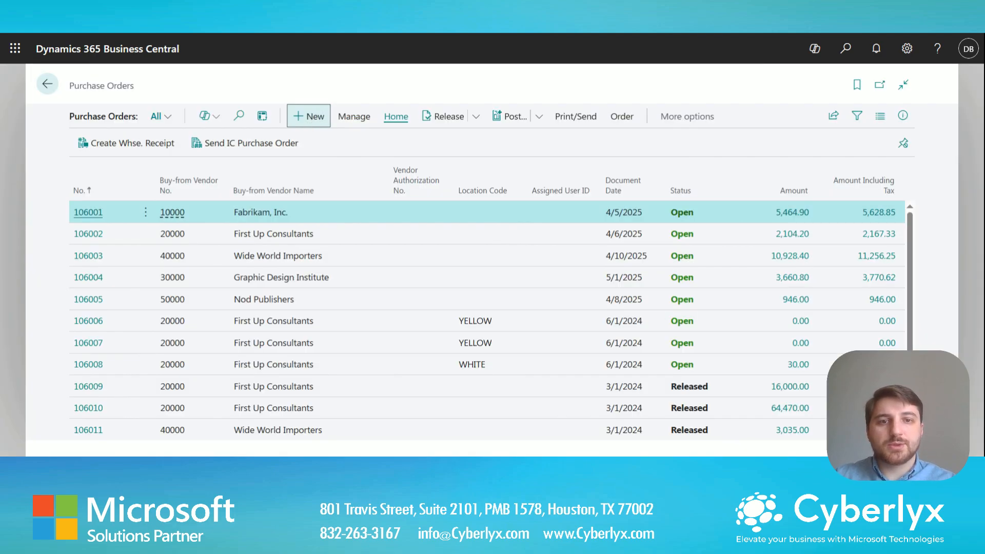
pyautogui.click(308, 116)
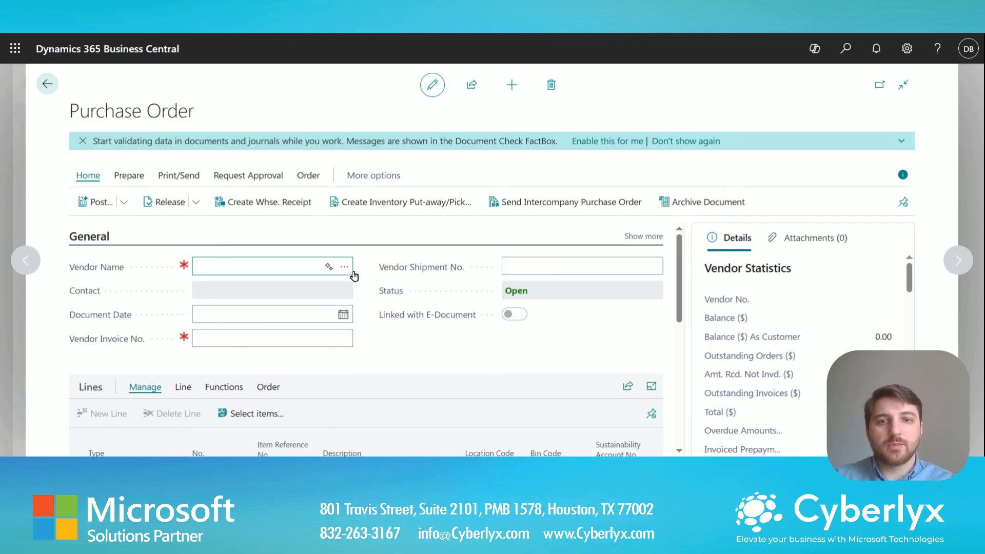
pyautogui.click(345, 266)
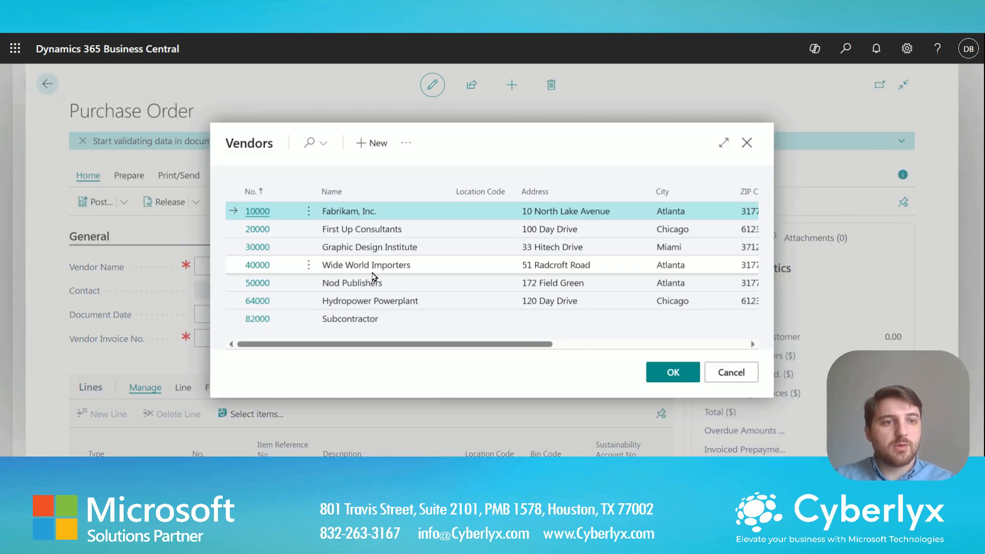
pyautogui.click(672, 372)
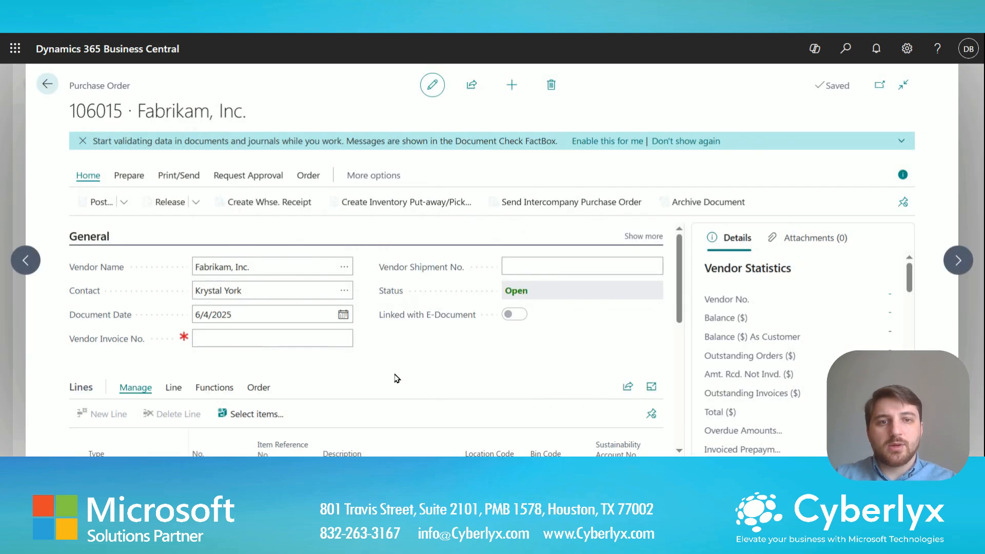
pyautogui.scroll(-3, 390, 359)
pyautogui.click(231, 350)
pyautogui.click(245, 345)
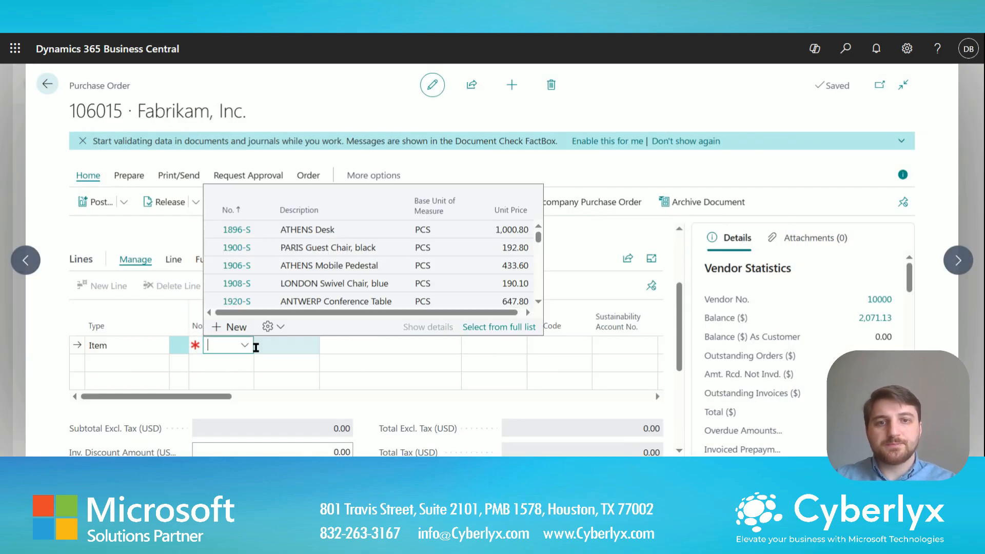
pyautogui.click(321, 236)
pyautogui.moveTo(228, 415); pyautogui.dragTo(290, 419)
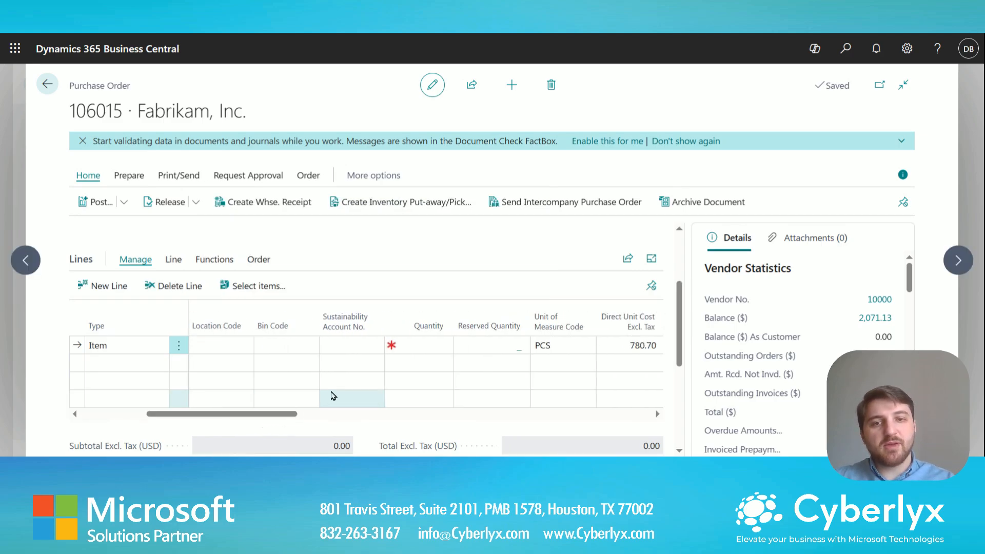
pyautogui.click(410, 343)
pyautogui.press('Tab')
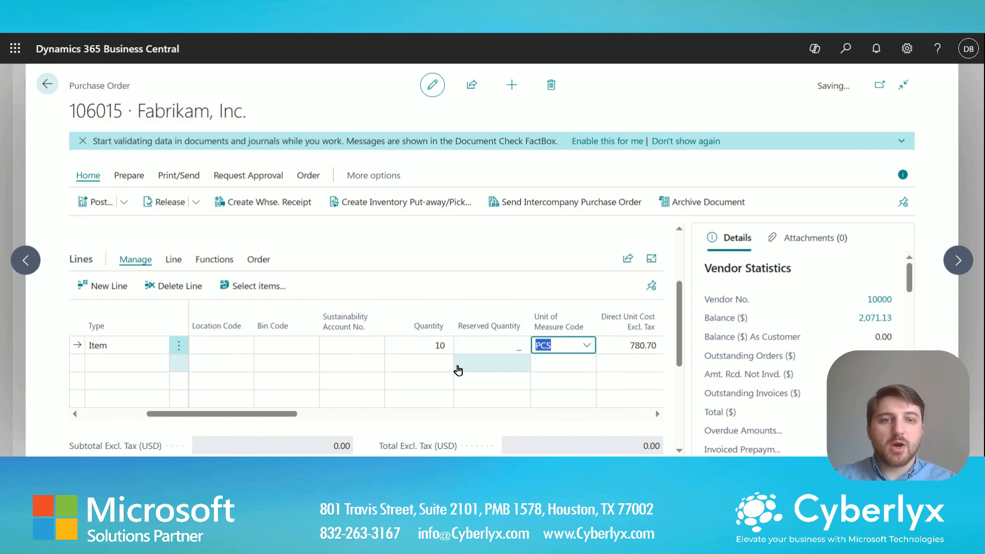
pyautogui.click(691, 142)
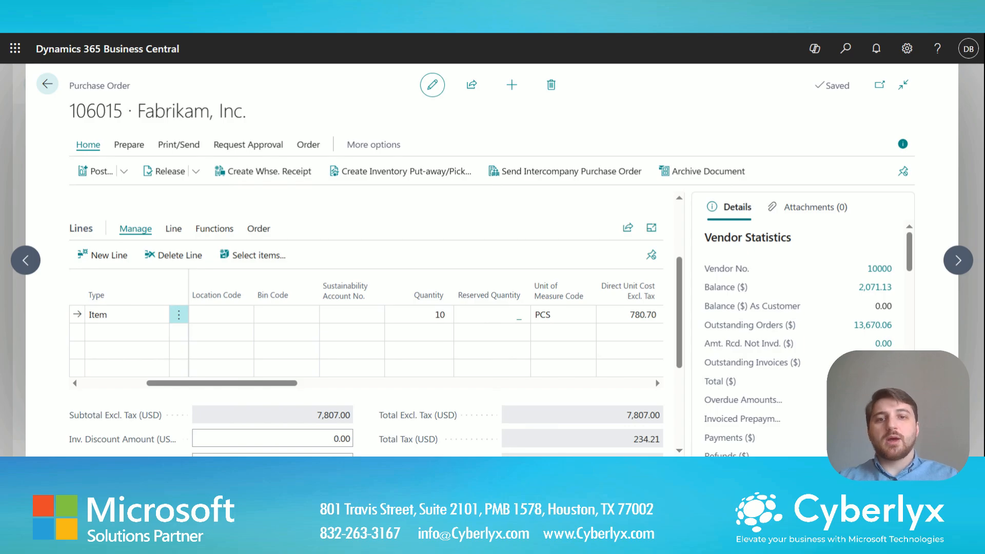
# Attempt to release order 106015, dismiss the approval warning, and send its approval request.
pyautogui.click(167, 171)
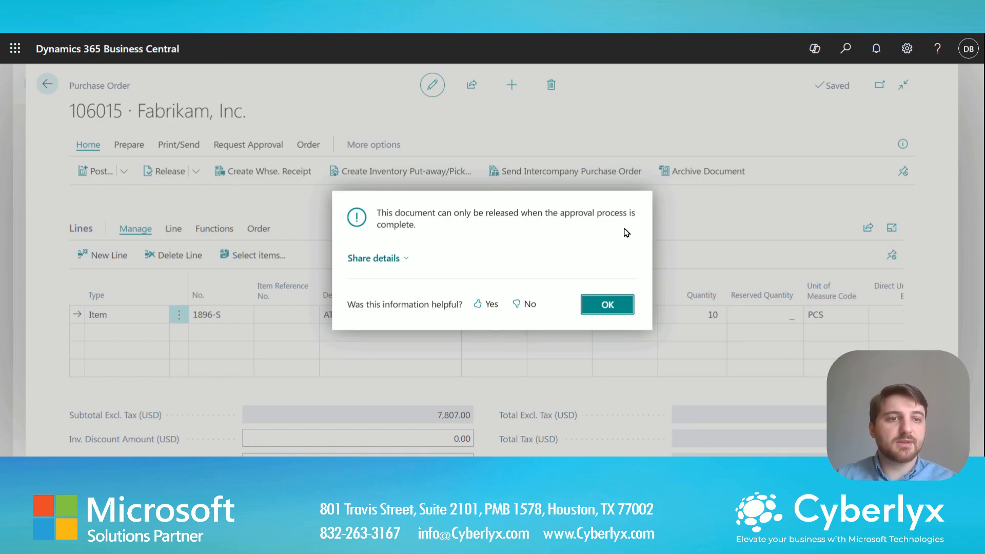
pyautogui.click(606, 317)
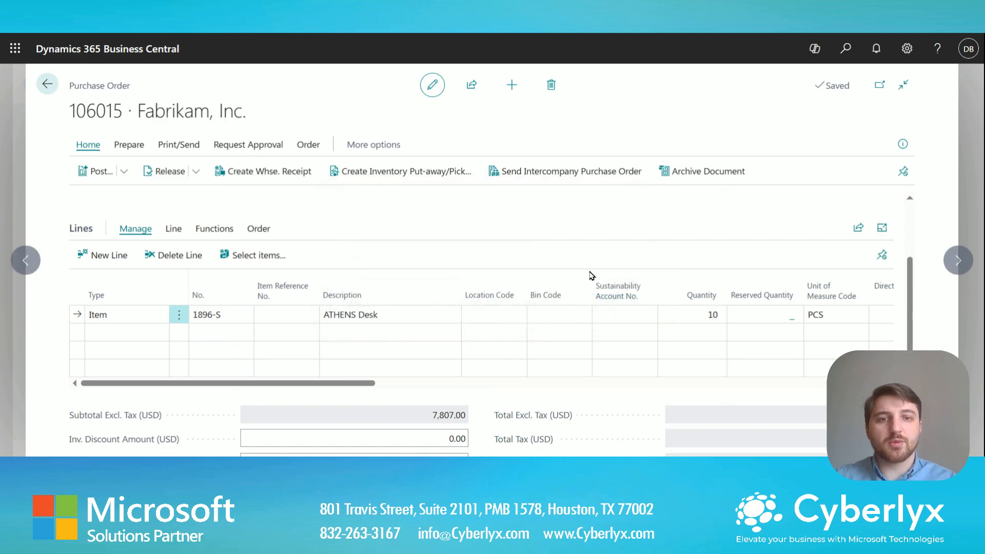
pyautogui.click(262, 147)
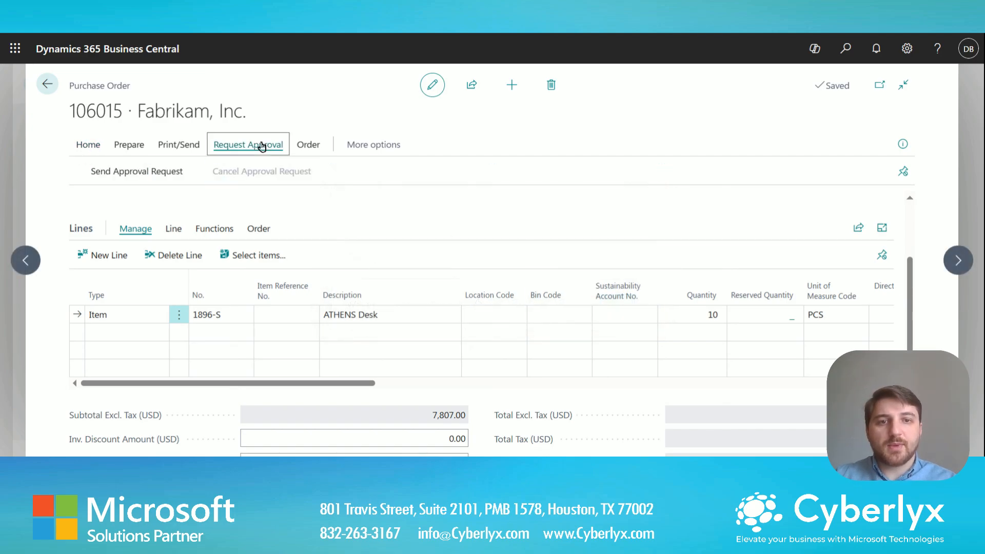
pyautogui.click(152, 173)
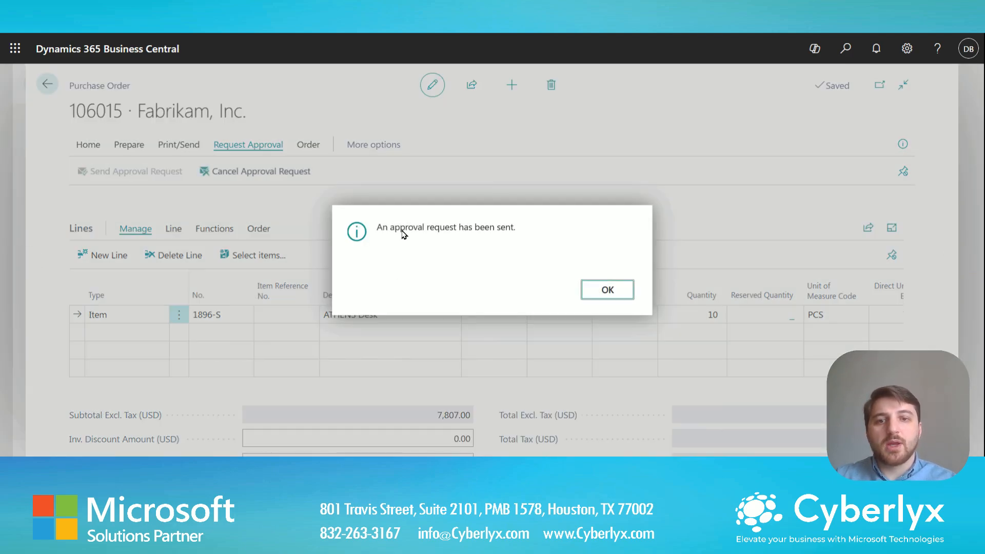
pyautogui.click(607, 290)
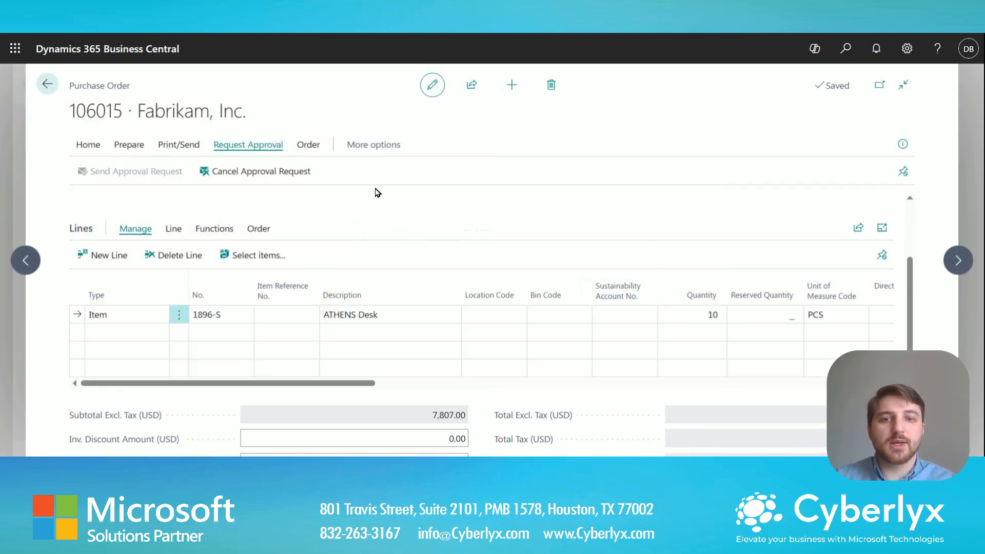
# Open the Approval Entries for order 106015 via Related > Order > Other > Approvals.
pyautogui.click(361, 145)
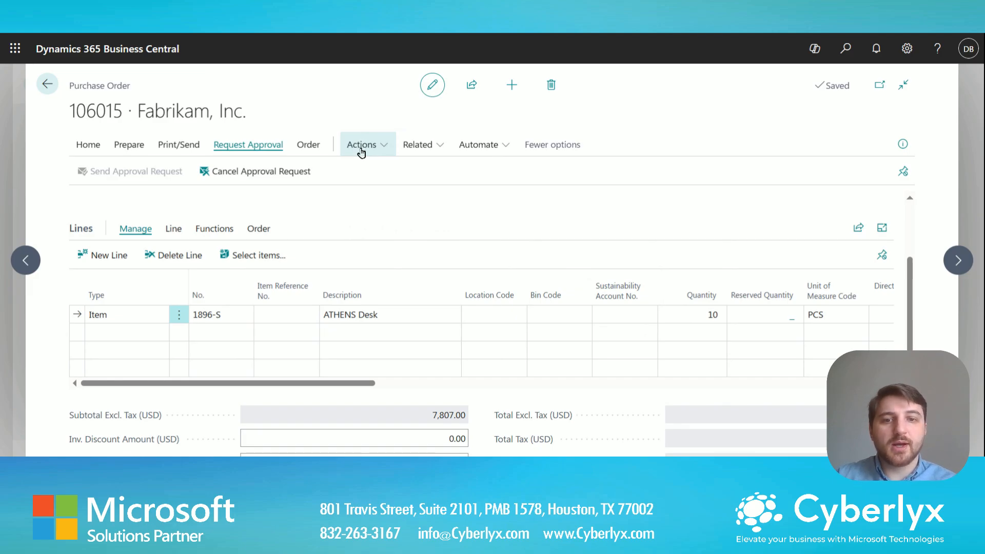
pyautogui.click(418, 145)
pyautogui.moveTo(456, 171)
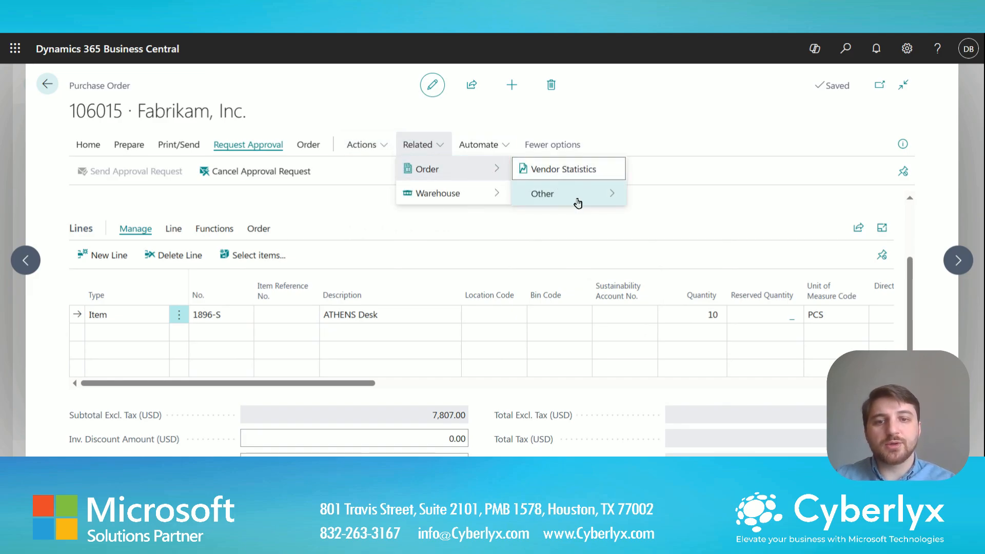
pyautogui.moveTo(580, 200)
pyautogui.click(688, 274)
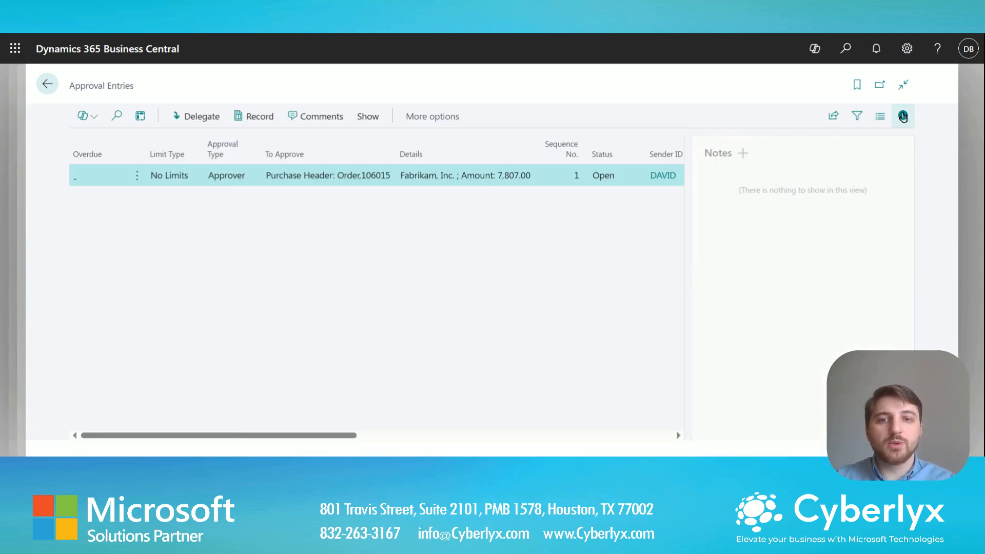
# Hide the FactBox and scroll the entries right to show amount, approver and due date.
pyautogui.click(902, 116)
pyautogui.moveTo(585, 436); pyautogui.dragTo(746, 440)
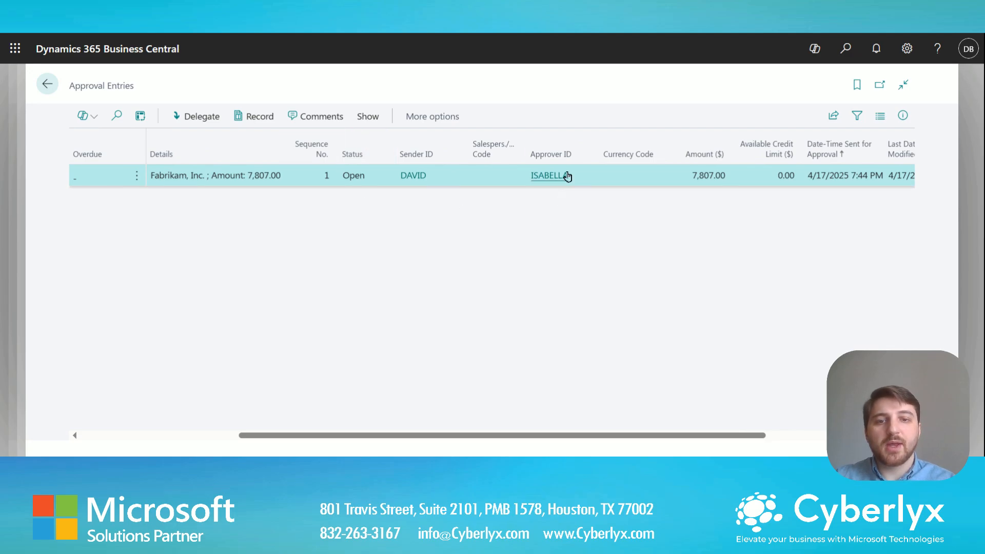
pyautogui.moveTo(721, 441); pyautogui.dragTo(820, 442)
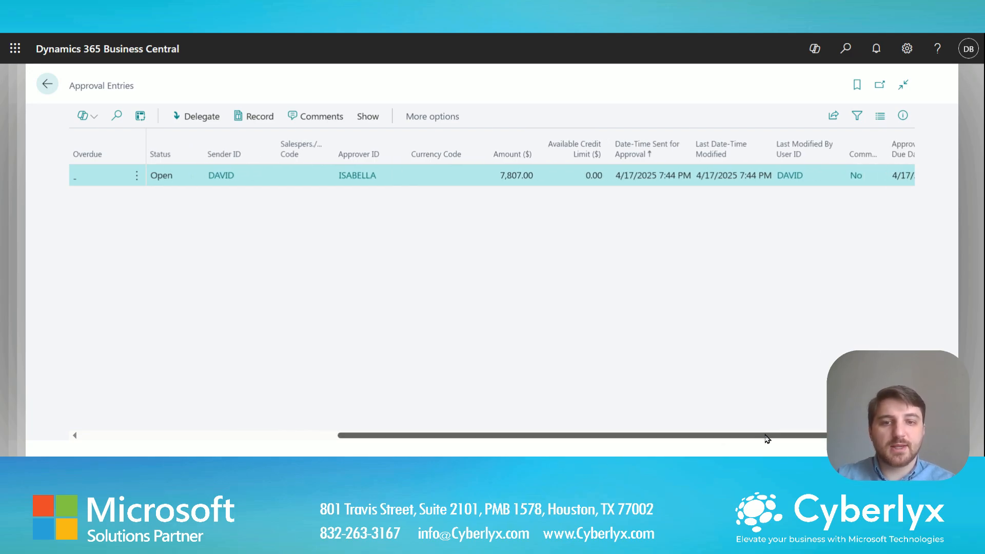
pyautogui.moveTo(766, 438); pyautogui.dragTo(805, 439)
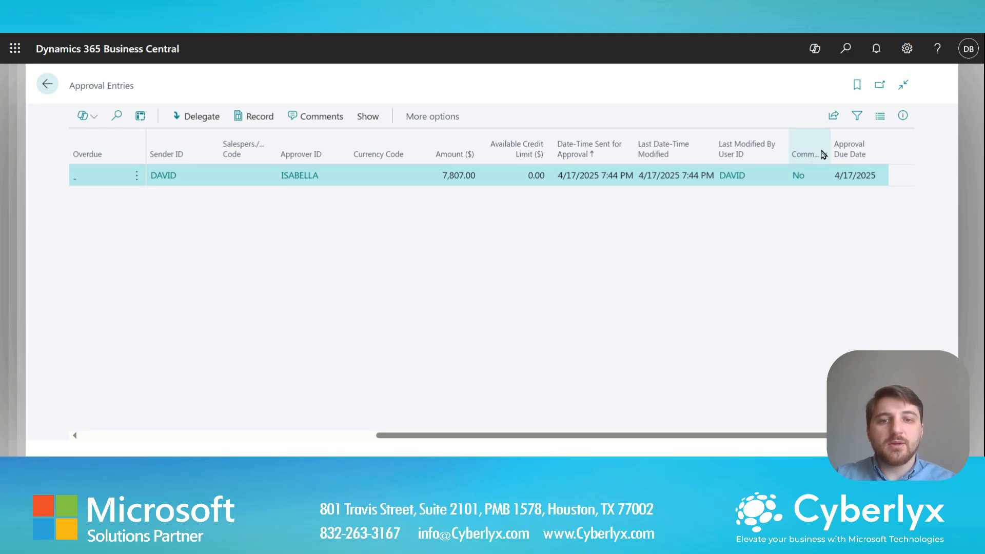
pyautogui.moveTo(831, 151); pyautogui.dragTo(863, 154)
pyautogui.moveTo(585, 437); pyautogui.dragTo(866, 437)
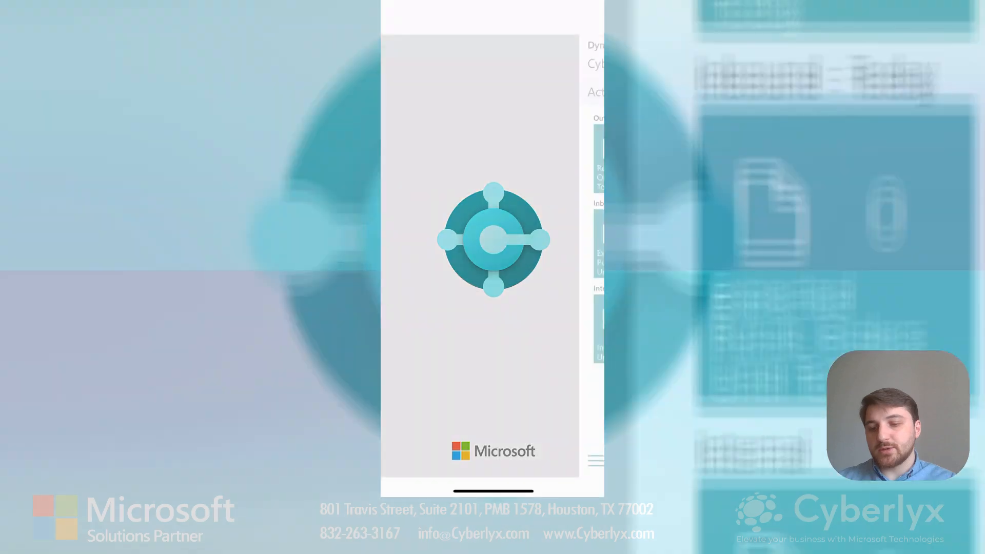
# In the mobile app, open Requests to Approve and the request for purchase order 106015.
pyautogui.scroll(-3, 492, 256)
pyautogui.scroll(-10, 492, 256)
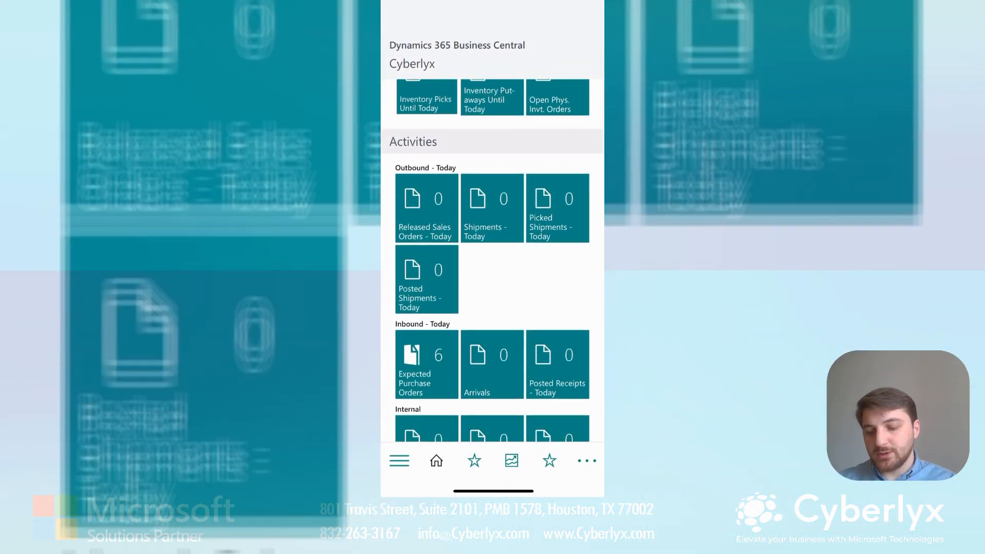
pyautogui.scroll(-10, 492, 257)
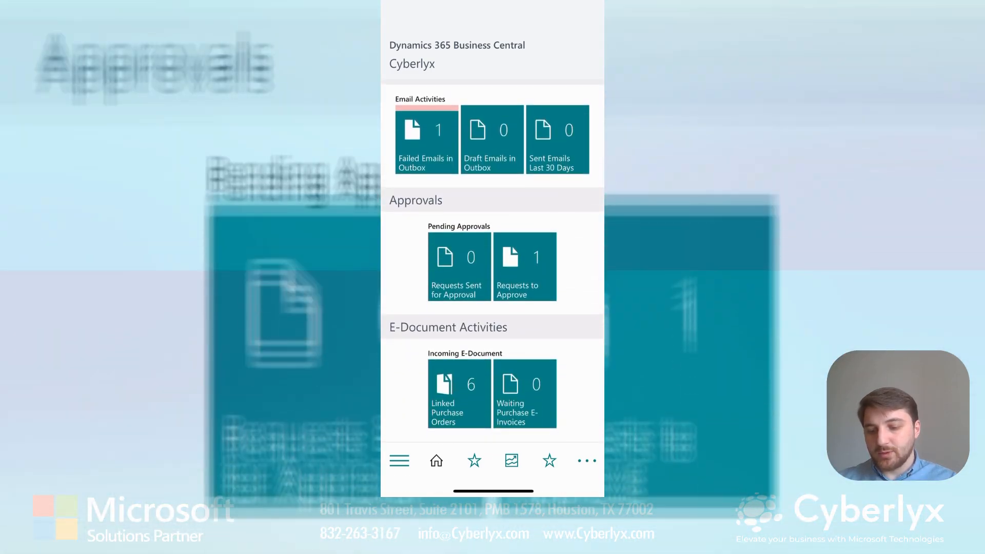
pyautogui.click(525, 267)
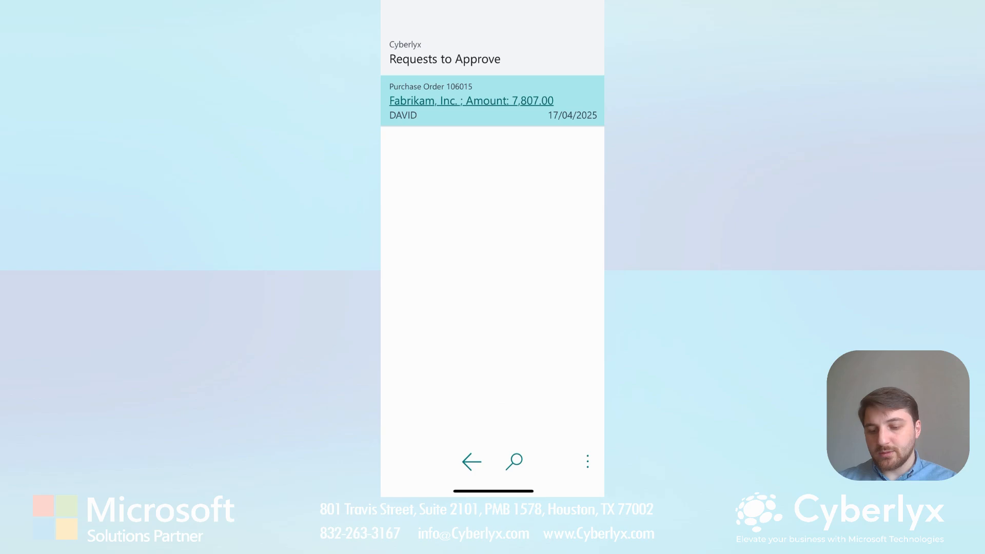
pyautogui.click(470, 101)
pyautogui.click(587, 461)
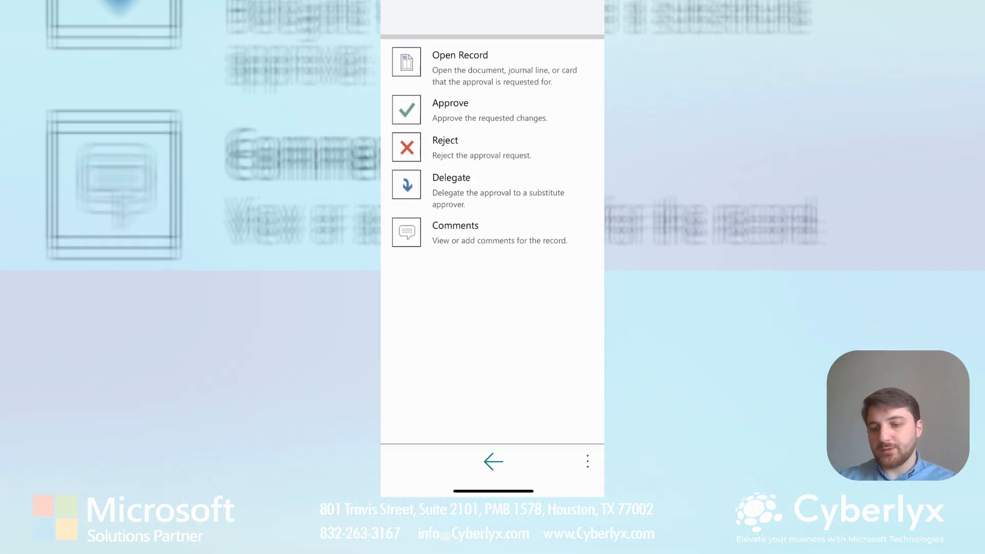
pyautogui.click(464, 105)
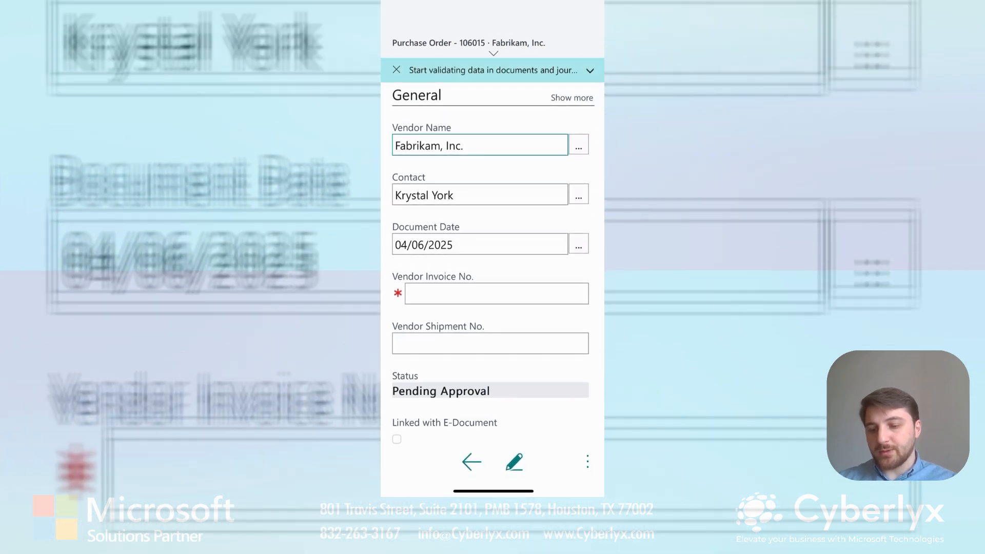
# Set Vendor Invoice No. to 'Invoice123' and scroll the order's actions down to Approve.
pyautogui.click(496, 293)
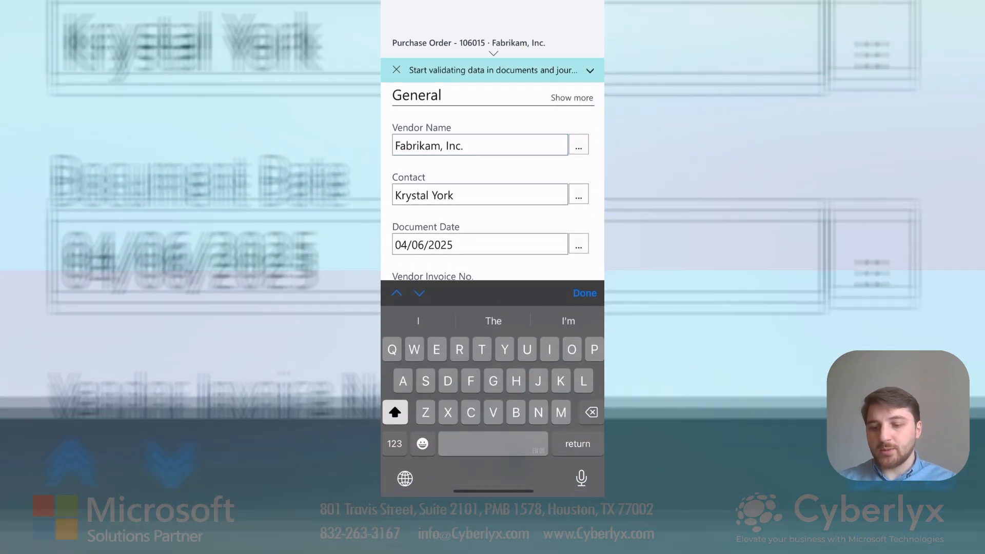
pyautogui.write('Invoice')
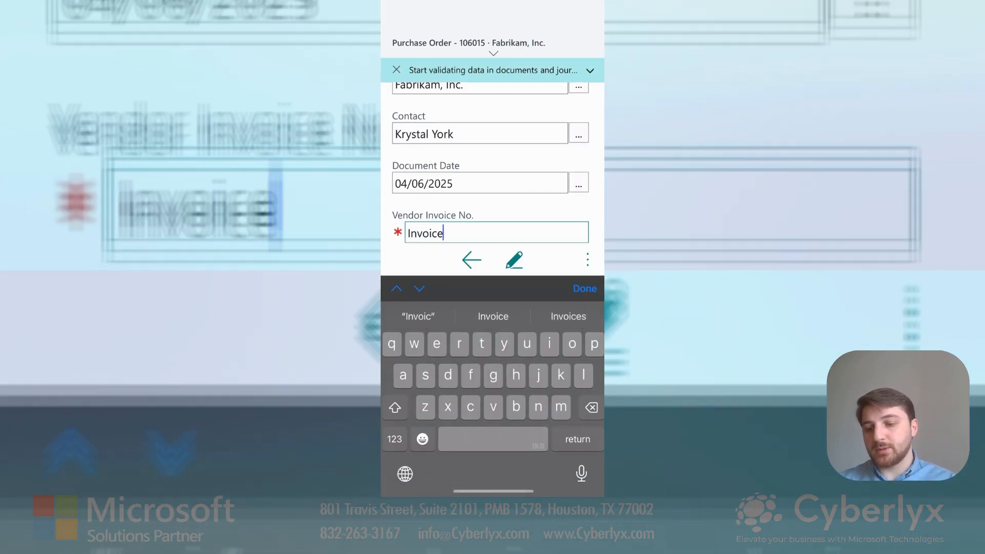
pyautogui.write('123')
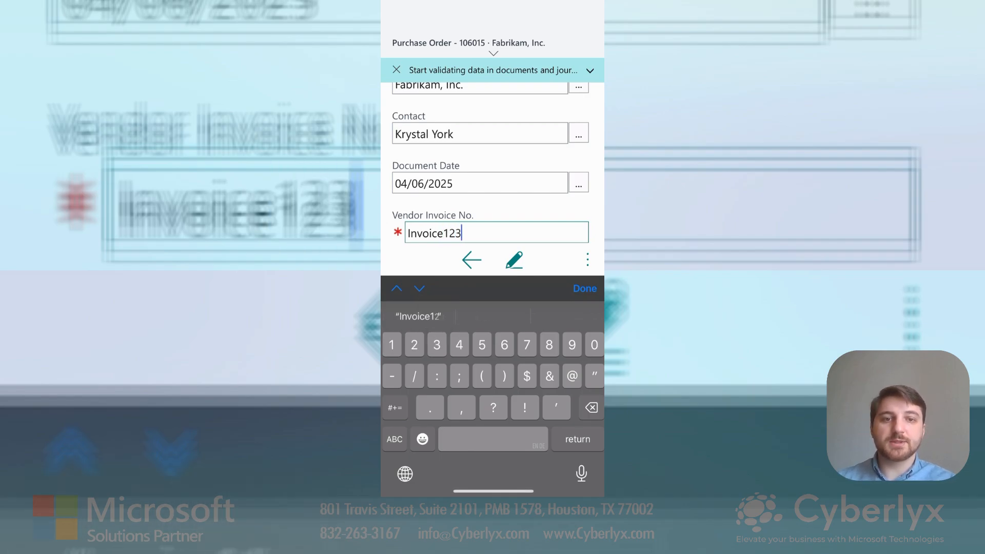
pyautogui.press('Return')
pyautogui.scroll(-7, 492, 256)
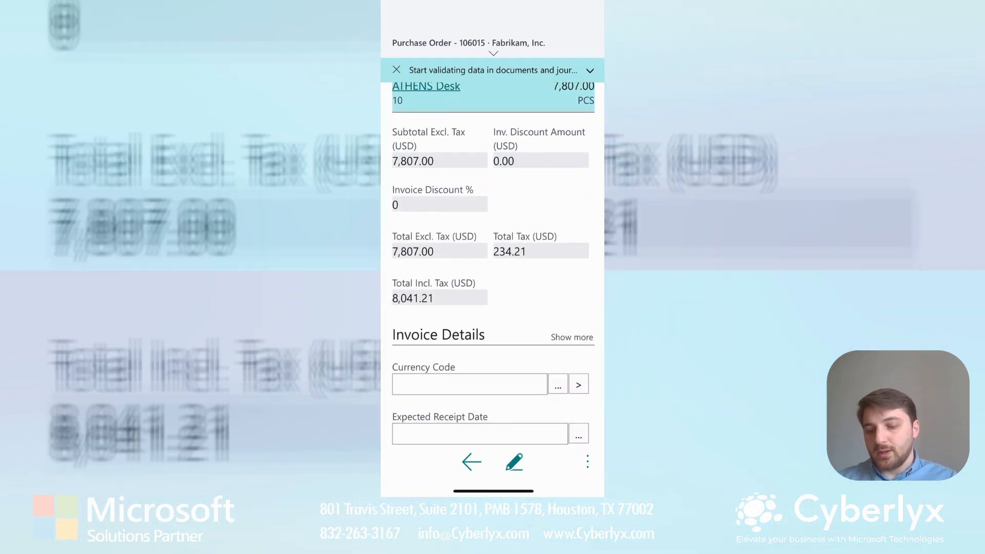
pyautogui.click(588, 462)
pyautogui.scroll(-10, 492, 257)
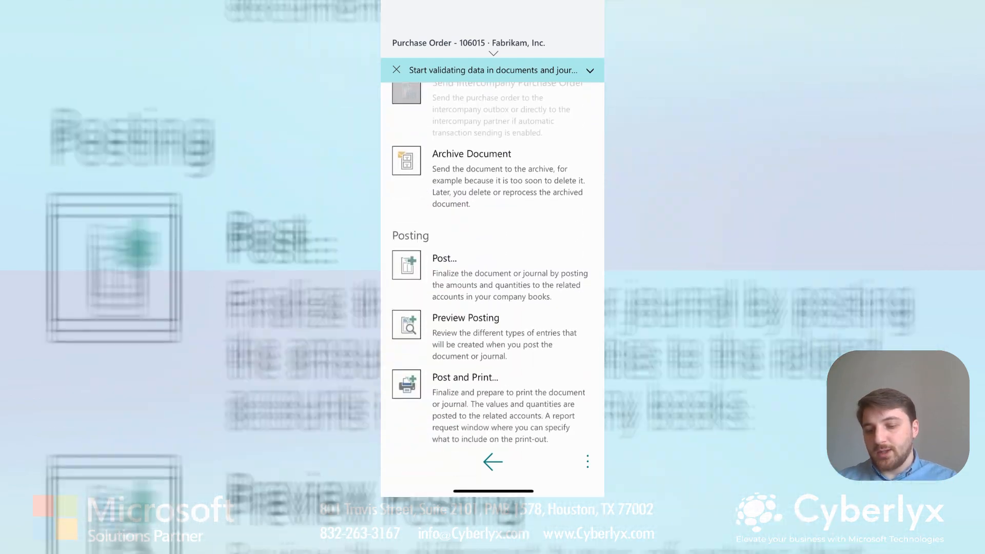
pyautogui.scroll(-8, 492, 256)
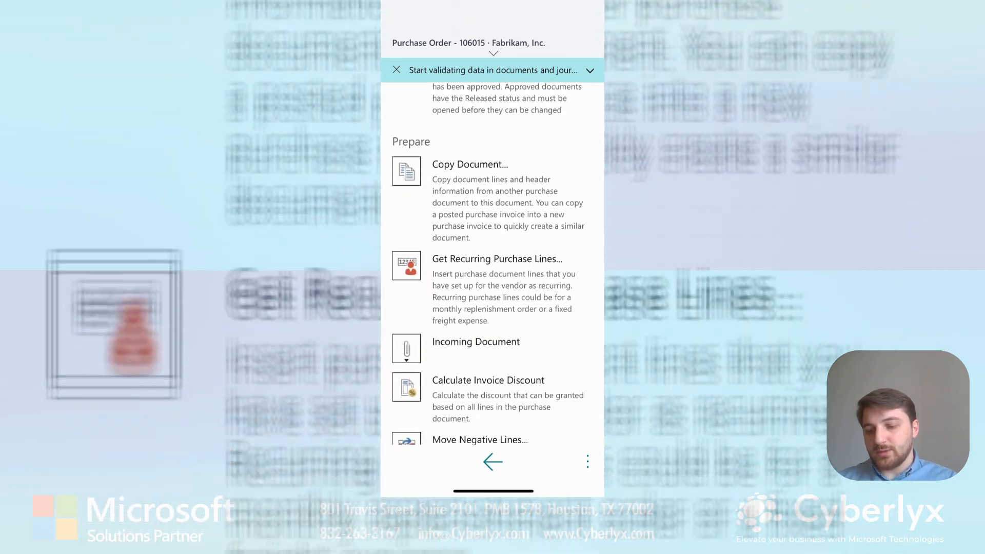
pyautogui.scroll(-2, 492, 257)
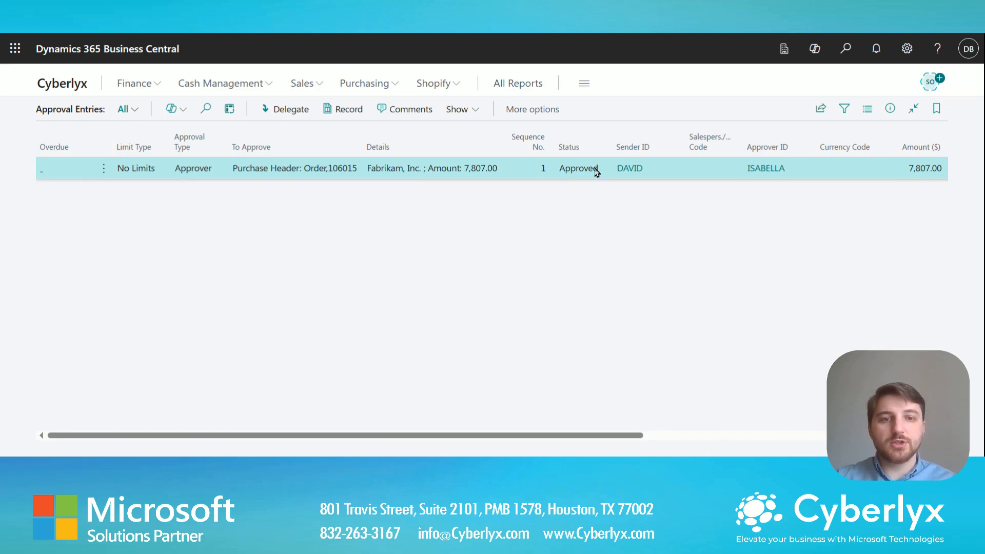
# Review Released purchase order 106015 with its ATHENS Desk line and 7,807.00 subtotal, then return to the home page.
pyautogui.moveTo(410, 158)
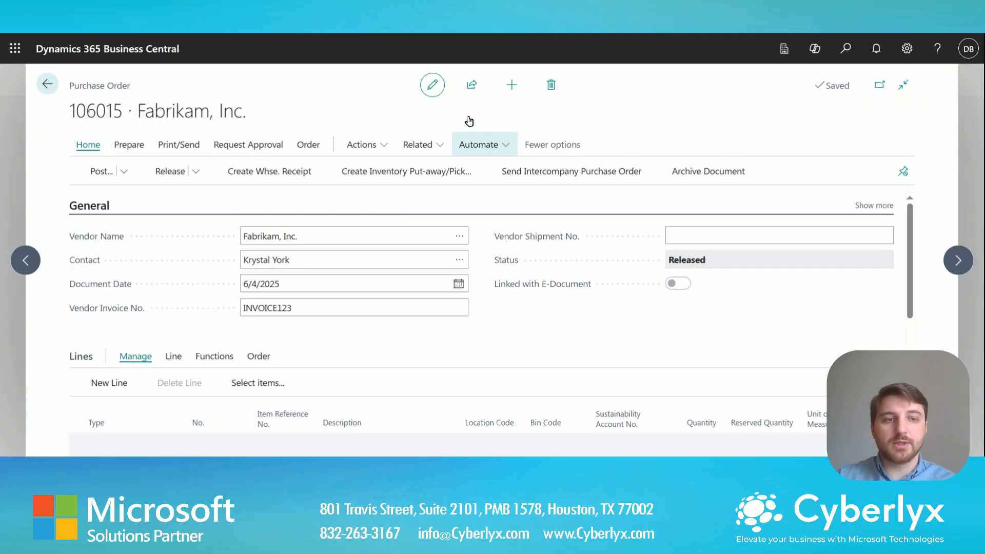
pyautogui.scroll(-3, 650, 266)
pyautogui.click(50, 85)
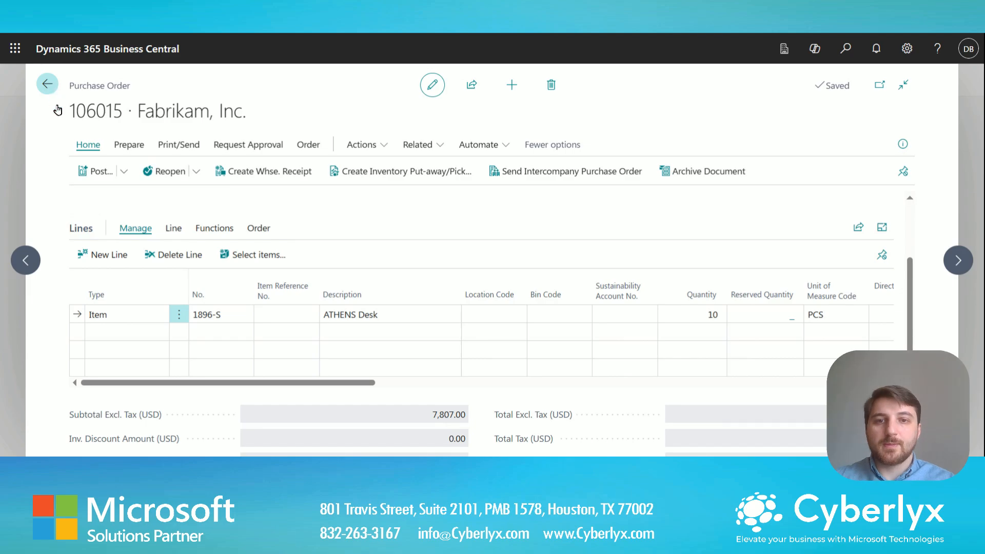